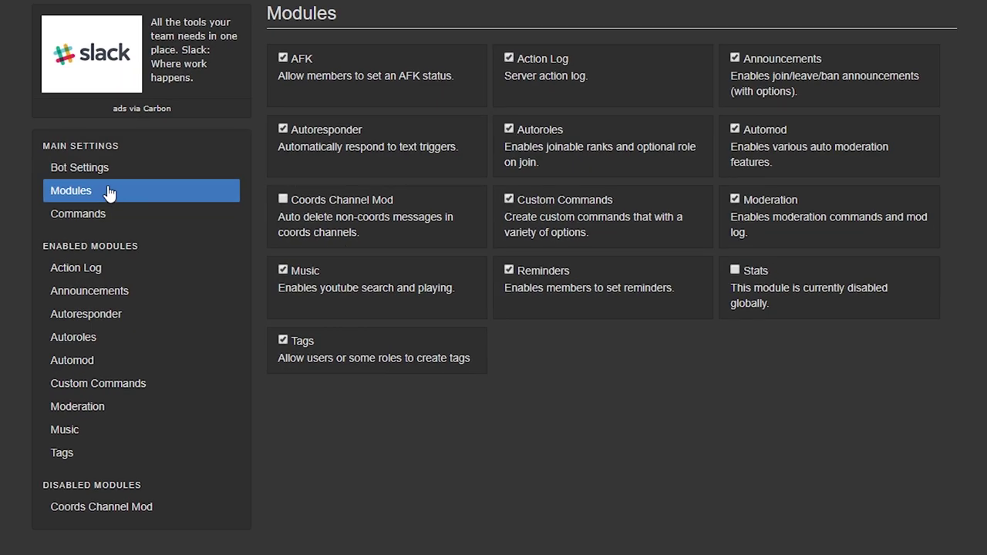
Enable the Music module and its stop, queue, yt, play and skip commands.
click(283, 272)
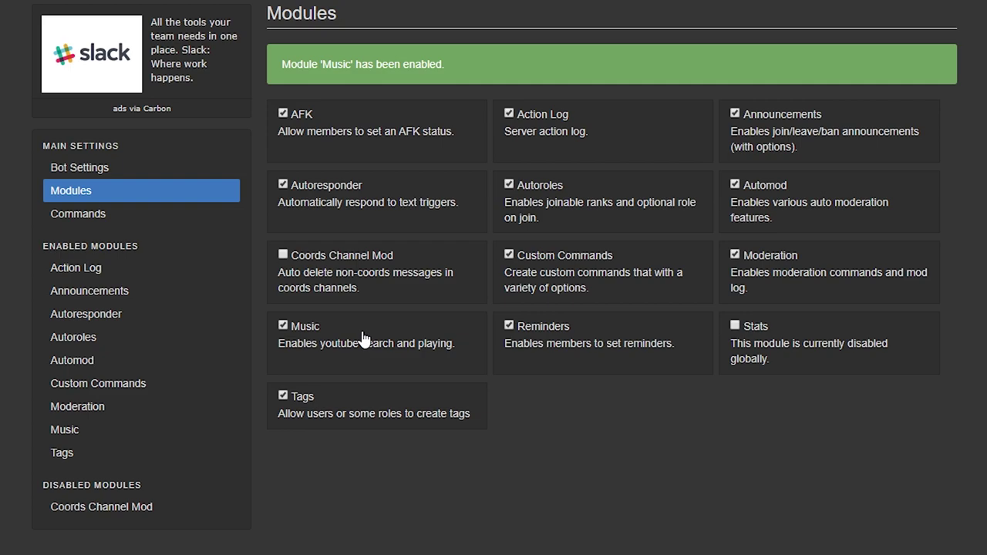
click(81, 222)
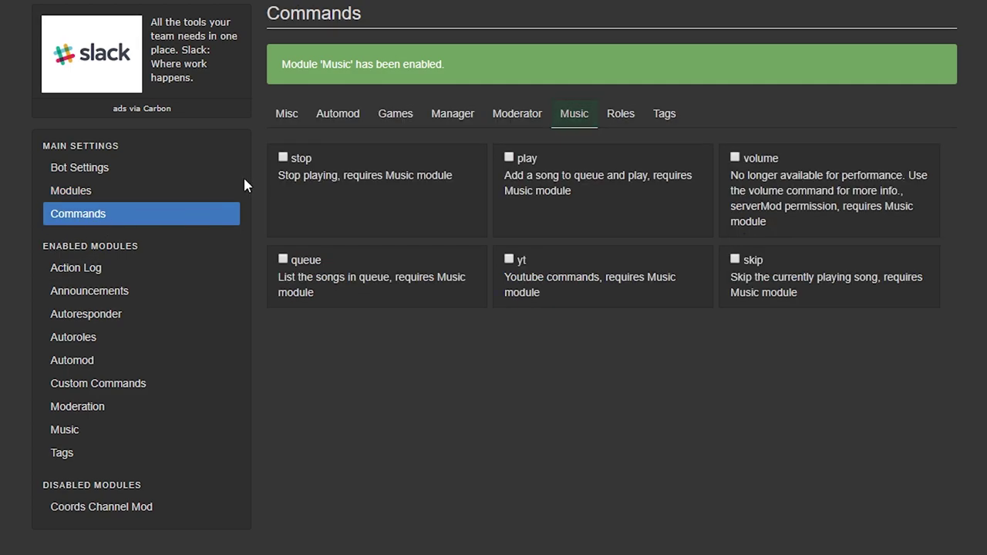
click(282, 157)
click(283, 260)
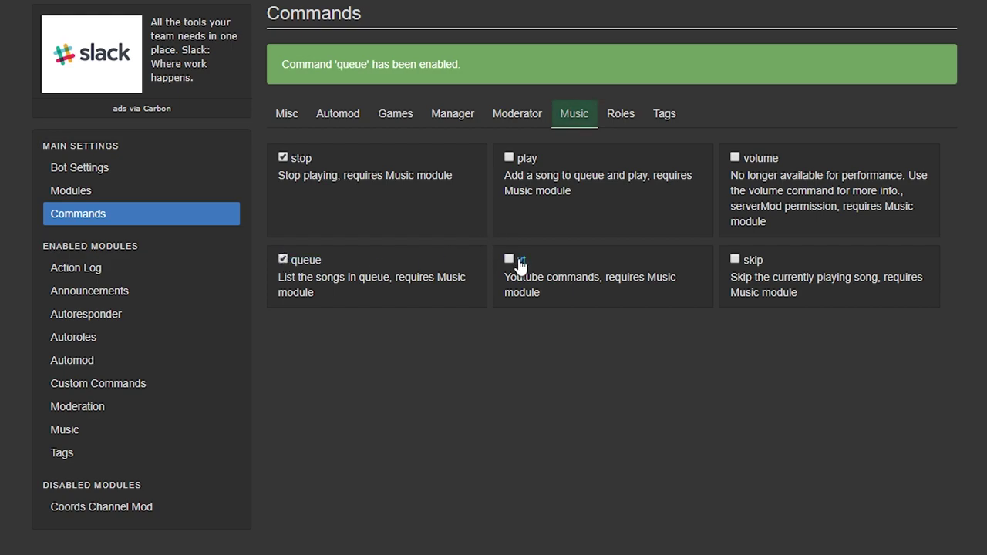
click(510, 260)
click(508, 157)
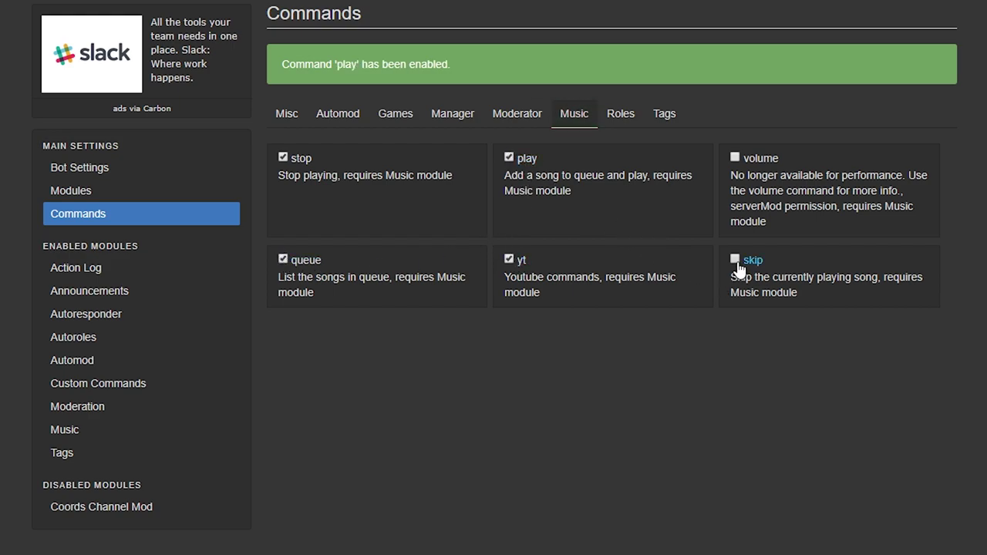
click(736, 262)
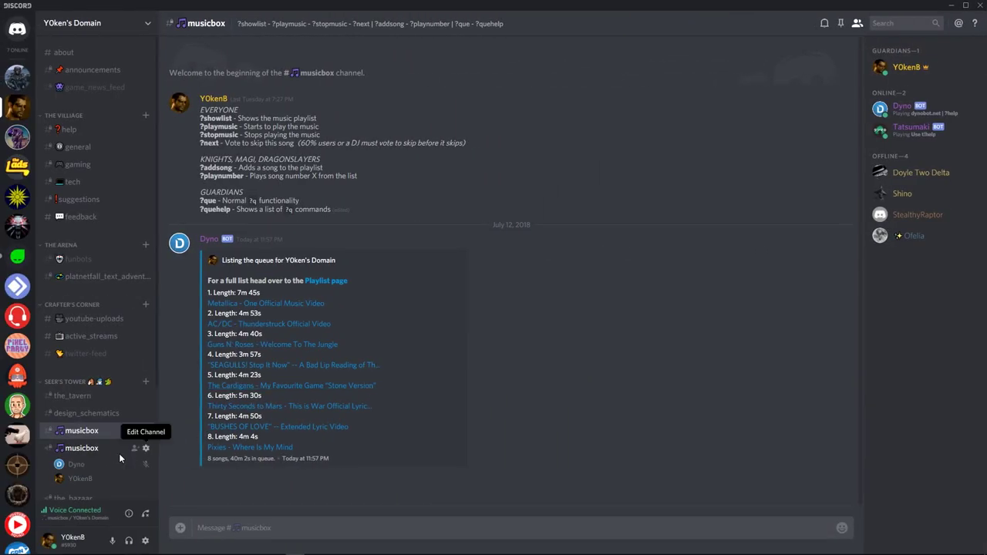
Switch to Discord and show the Dyno bot's user volume control in the musicbox voice channel.
right_click(66, 448)
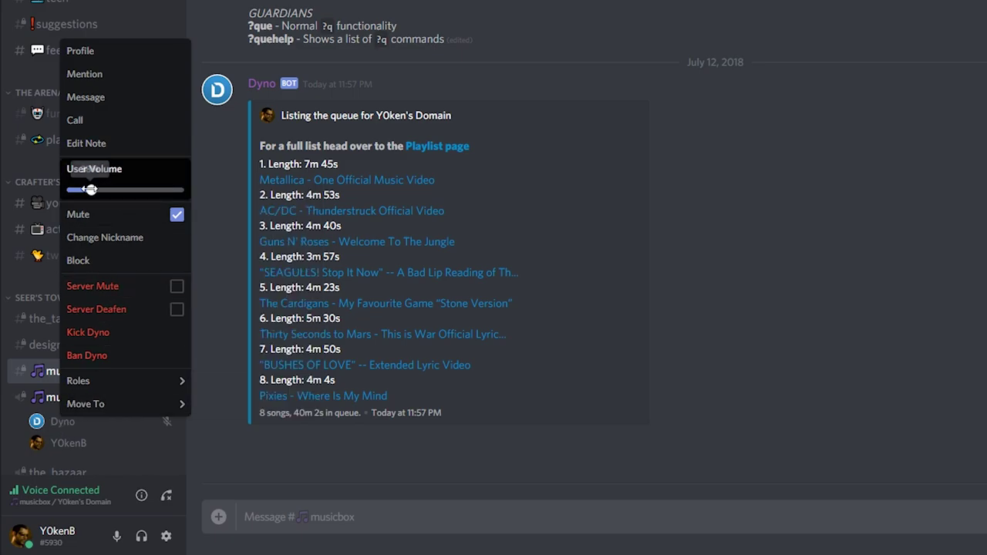
mouse_move(91, 190)
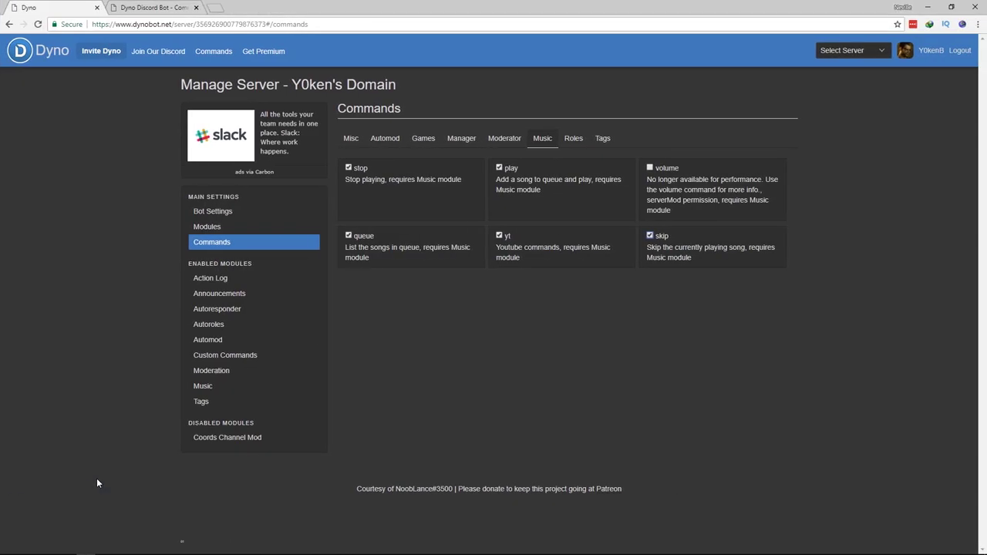
Switch to the Dyno website, review its public Music command reference, and return to the server's command settings.
click(223, 57)
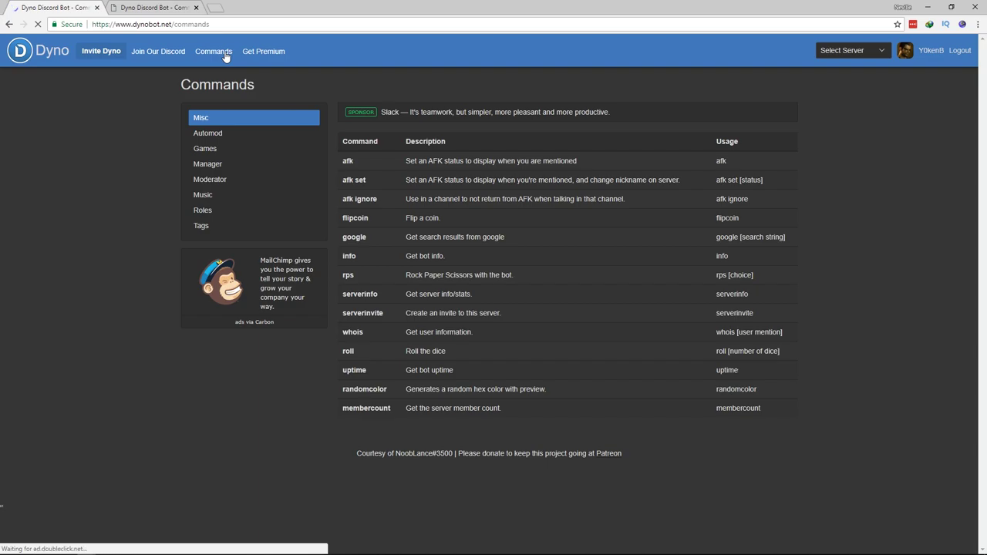
click(213, 197)
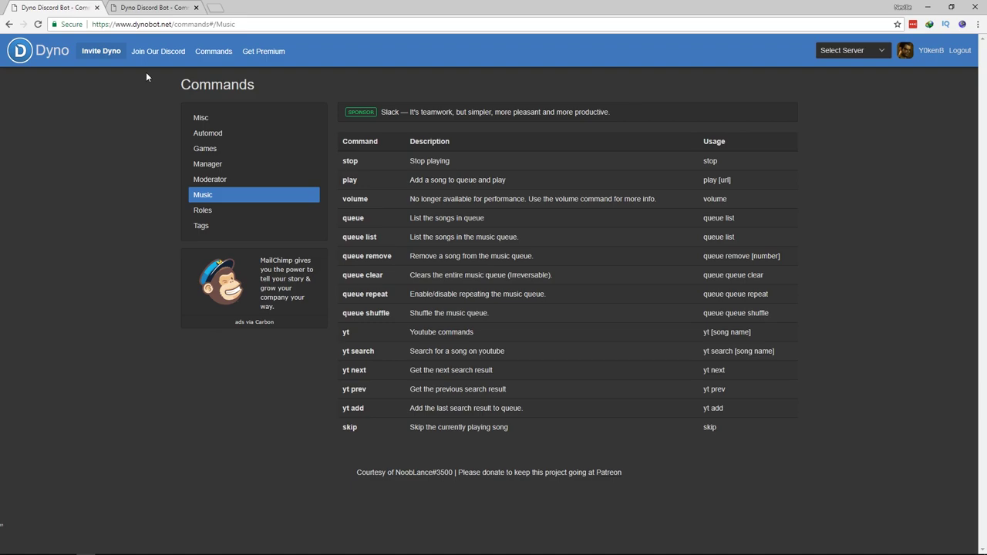
click(9, 24)
click(10, 25)
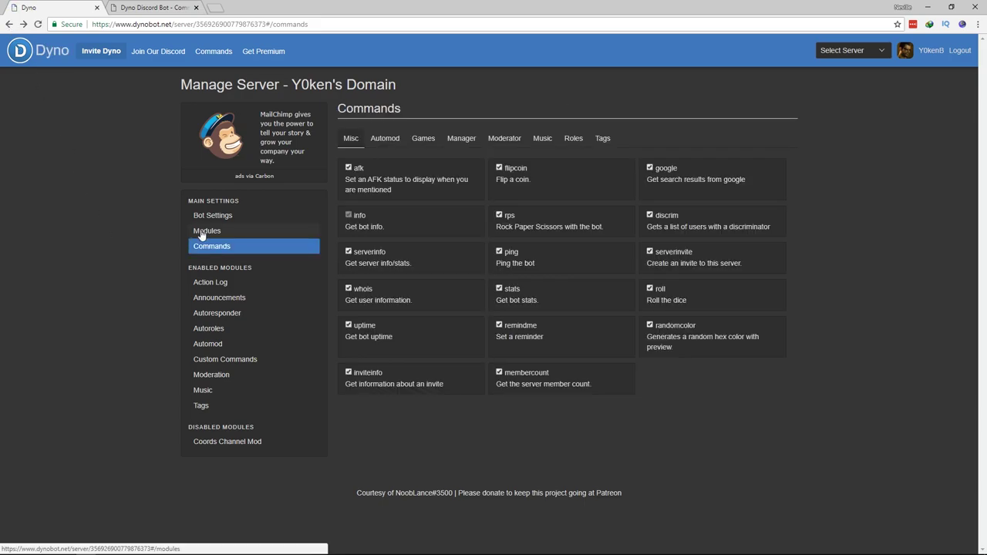
Switch to Discord and inspect the musicbox text channel's name in its settings, leaving them unsaved.
key(alt+Tab)
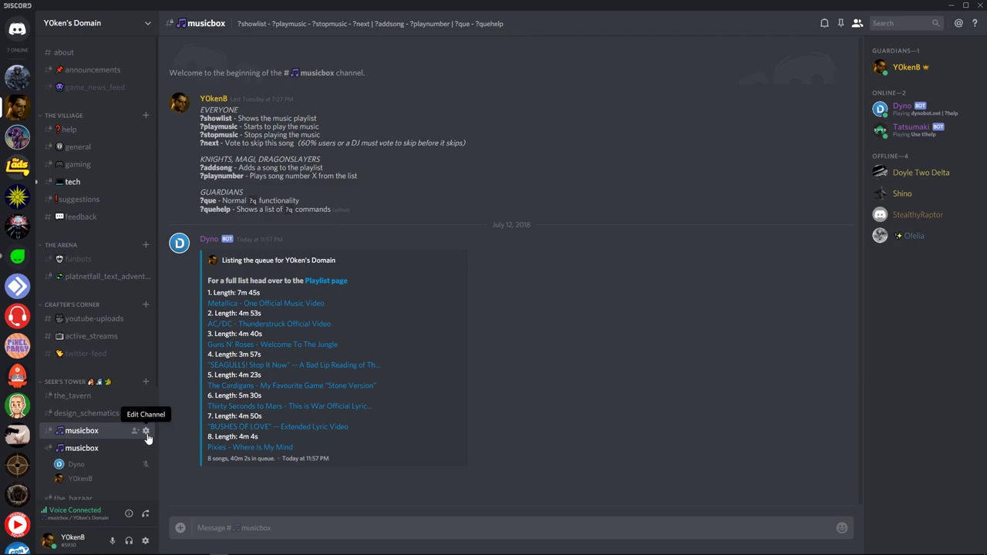
click(146, 432)
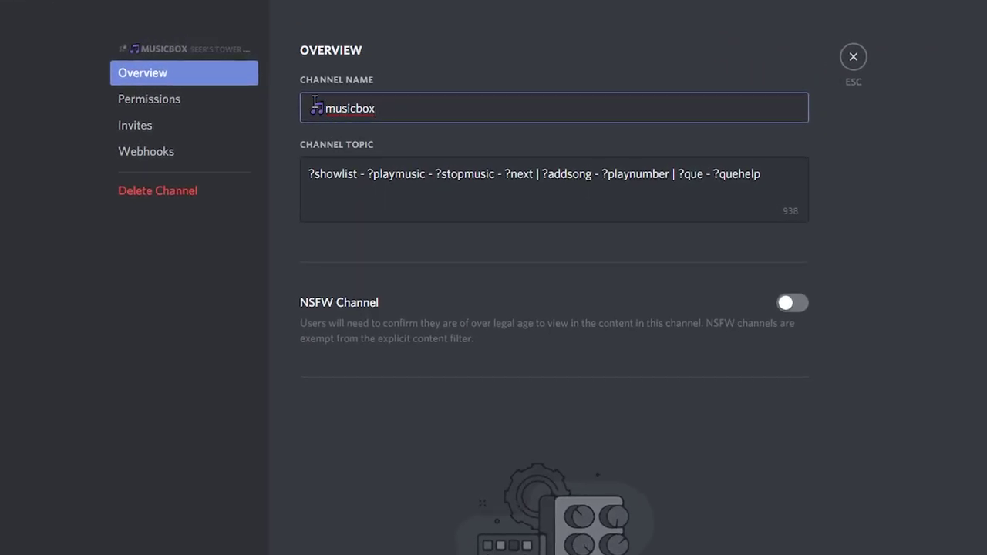
double_click(315, 107)
click(853, 58)
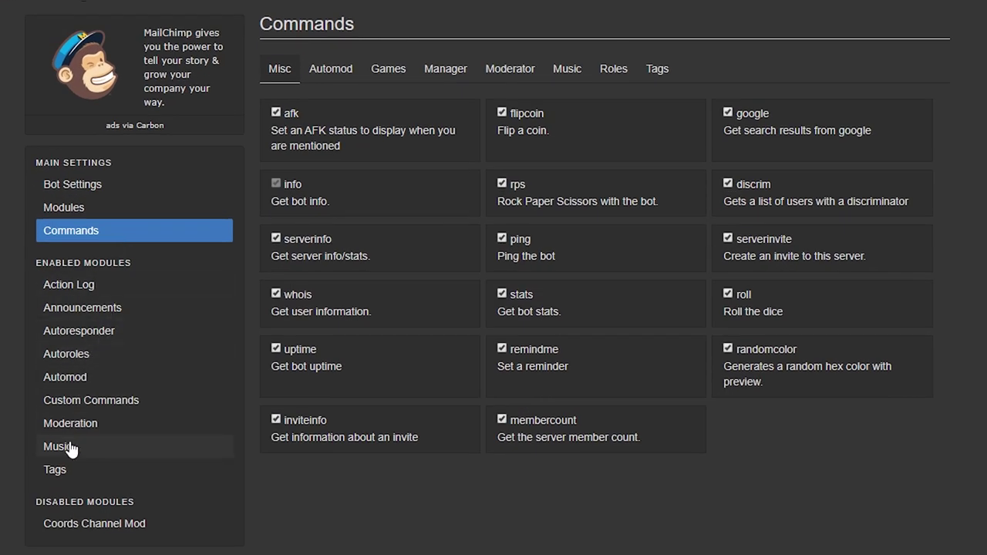
In Dyno's music settings, limit commands to the music channel and choose #musicbox as the Music Channel.
click(89, 454)
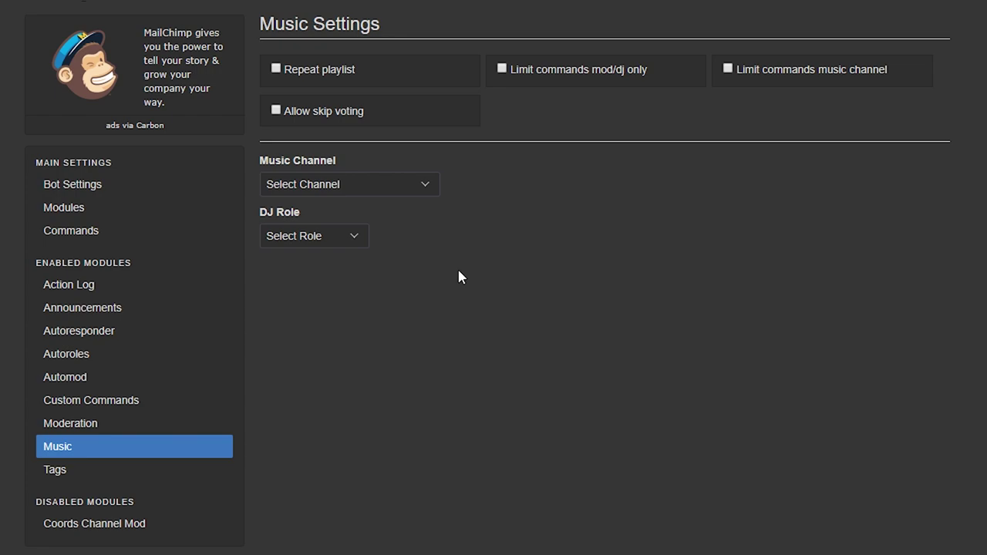
click(727, 68)
click(432, 192)
scroll(416, 461, down, 2)
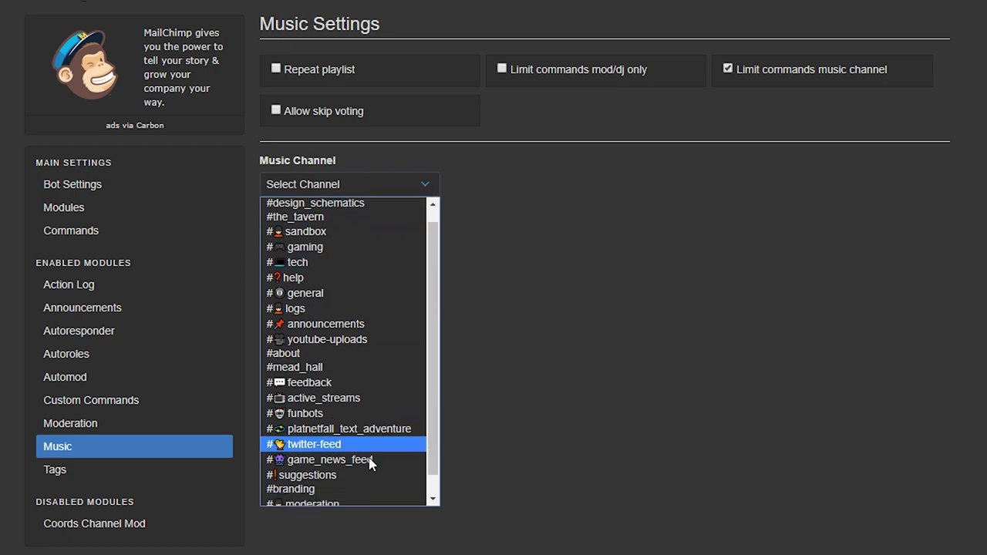
click(319, 500)
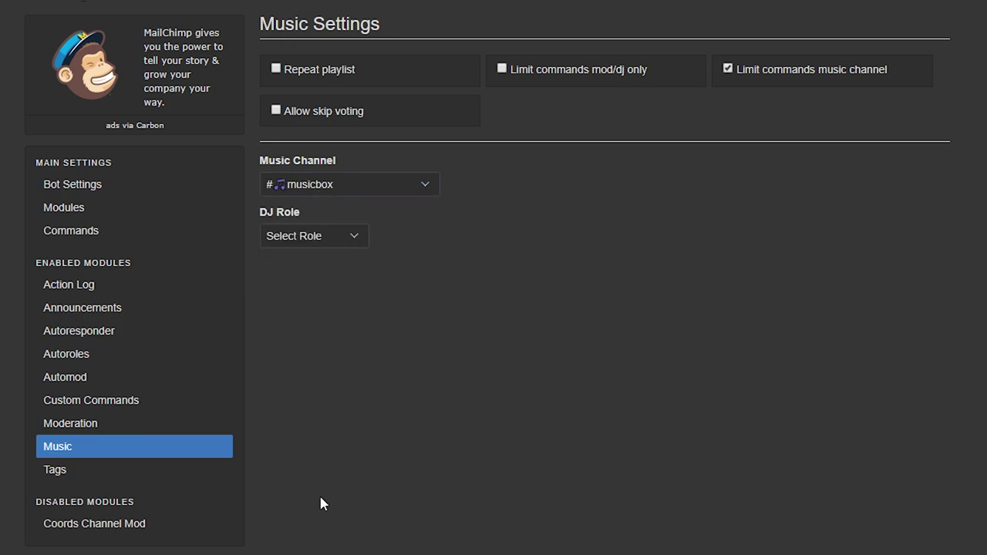
Set the DJ Role to Guardians and enable mod/DJ-only commands, playlist repeat and skip voting.
click(354, 242)
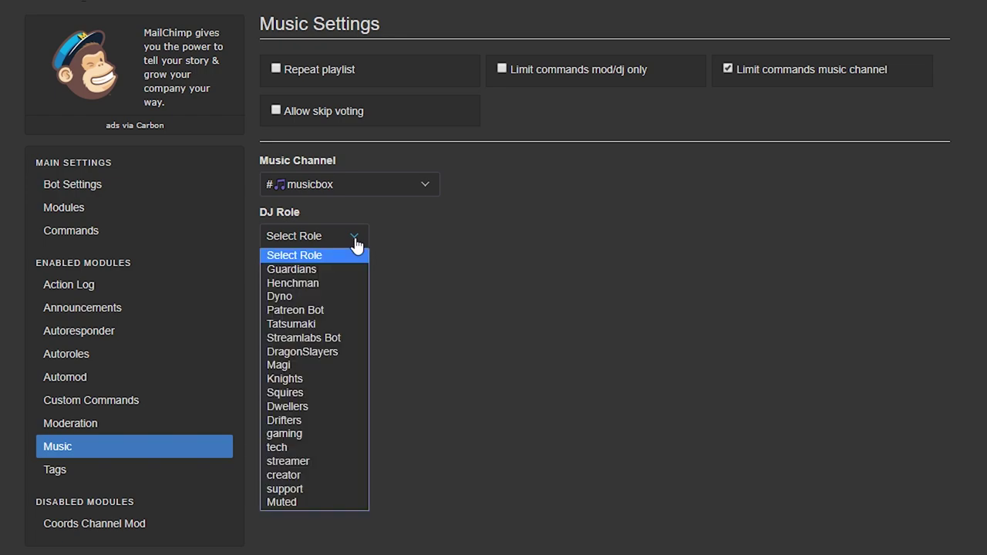
click(306, 268)
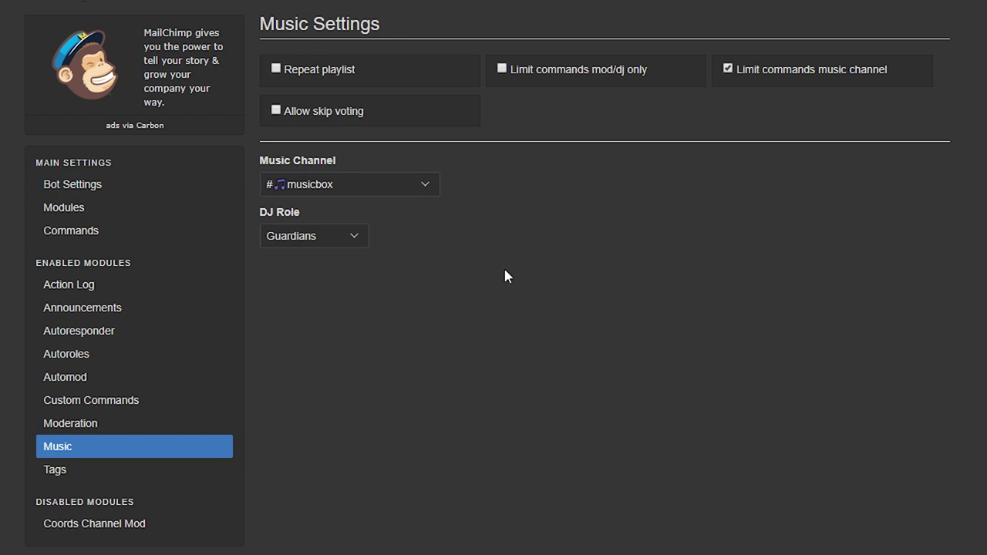
click(502, 69)
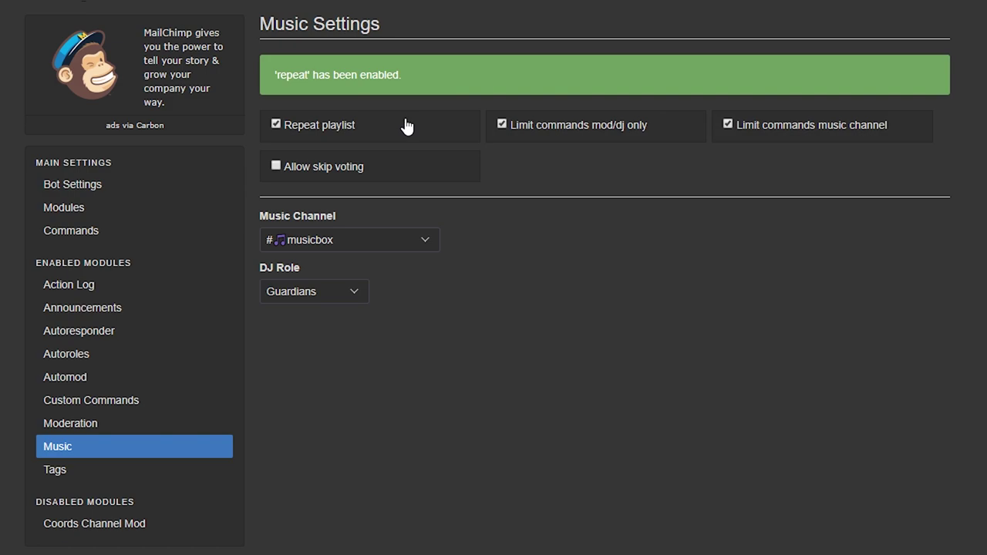
click(275, 112)
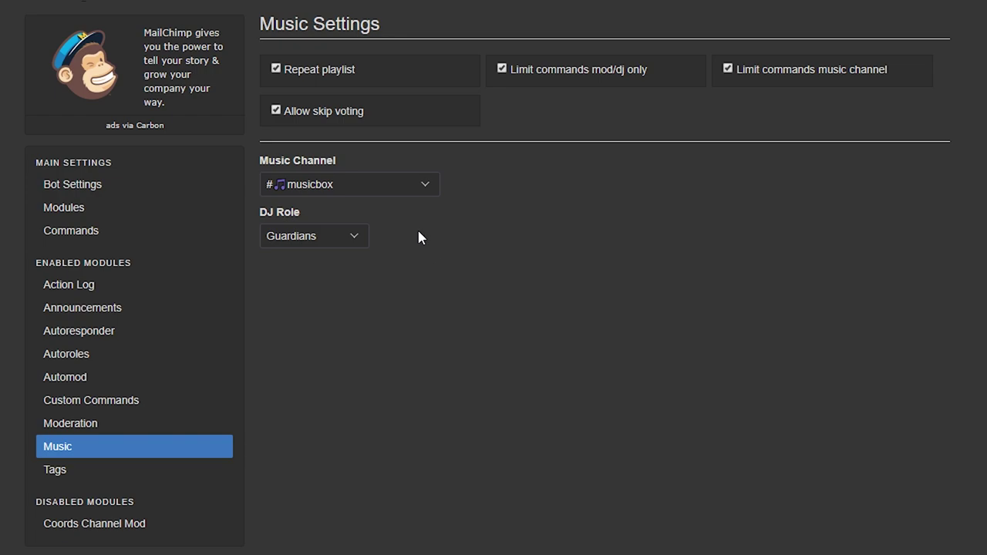
Switch to Discord and review the posted music command list for each role in the musicbox channel.
key(alt+Tab)
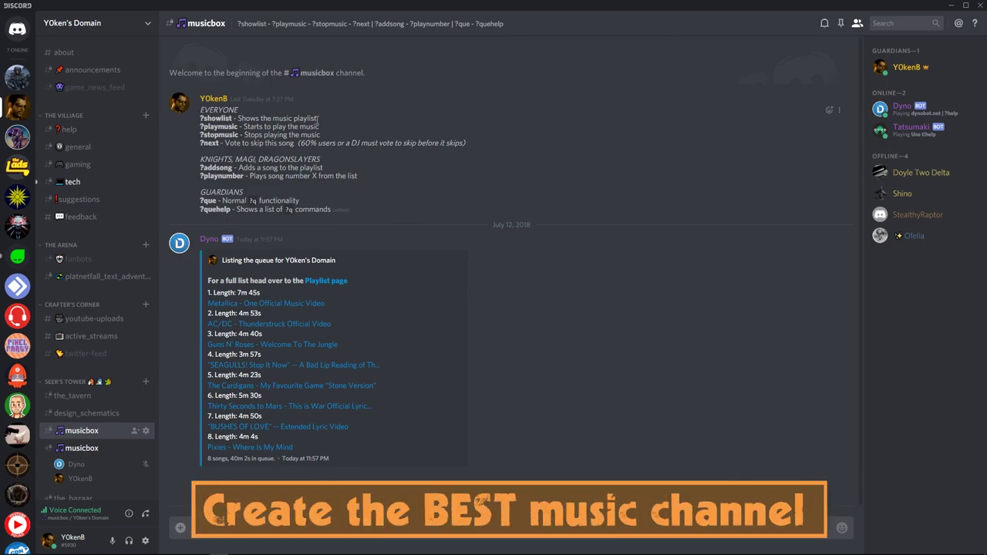
drag(199, 121, 341, 179)
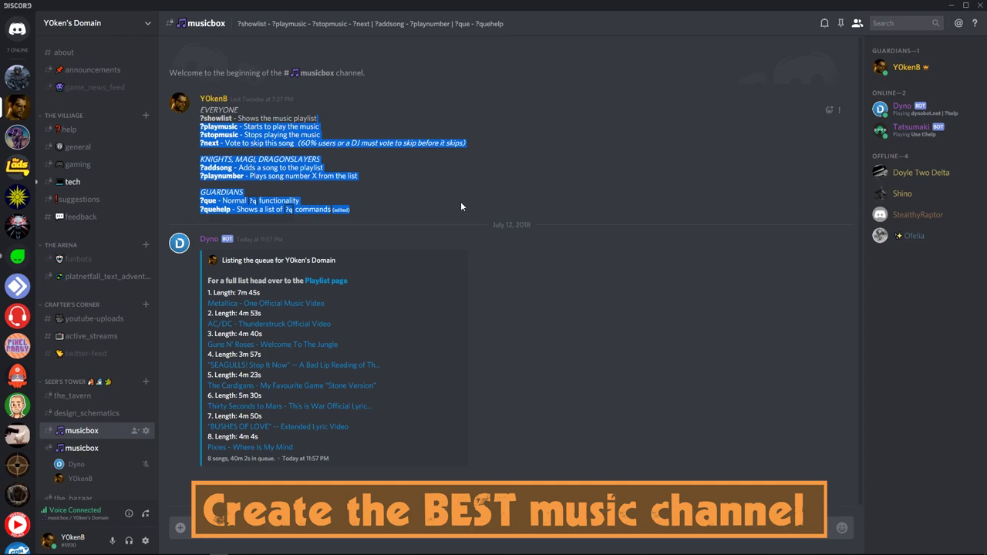
click(376, 185)
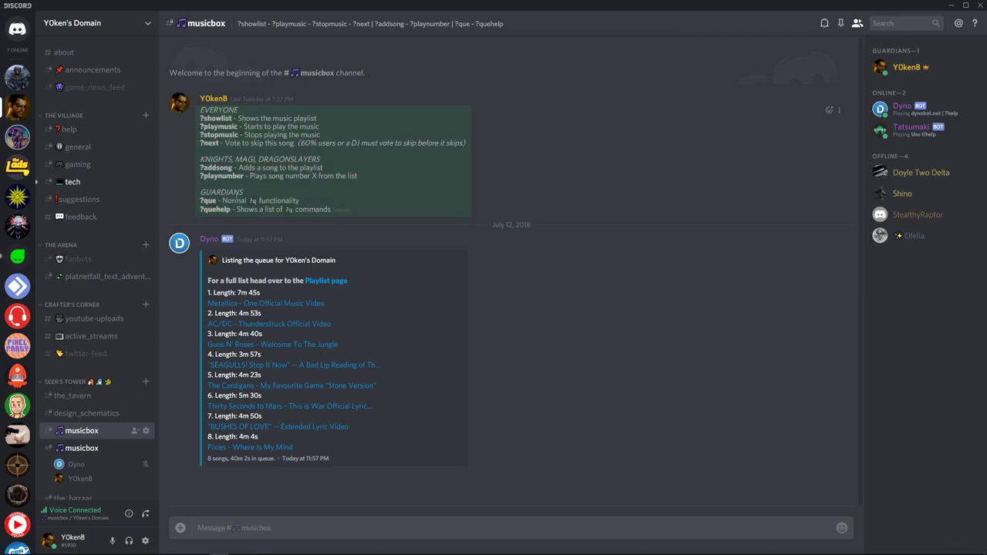
drag(198, 199, 374, 213)
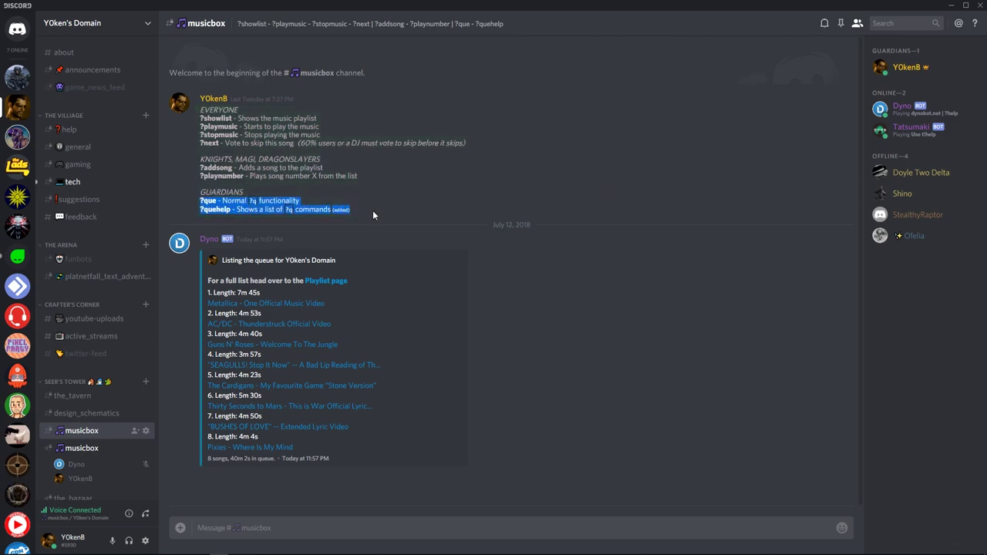
click(385, 166)
scroll(409, 162, up, 1)
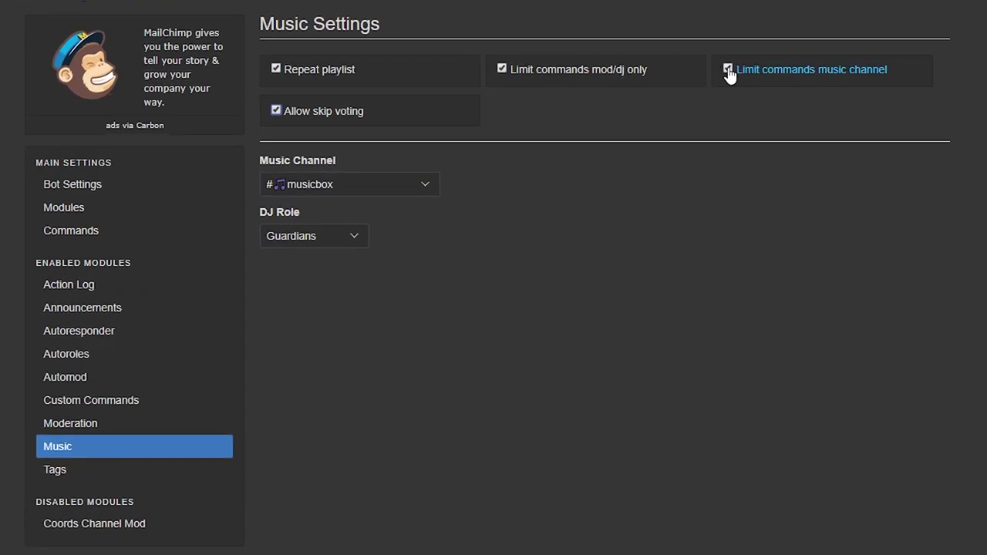
In Dyno's music settings, turn the music-channel and mod/DJ-only command limits off and back on.
click(728, 70)
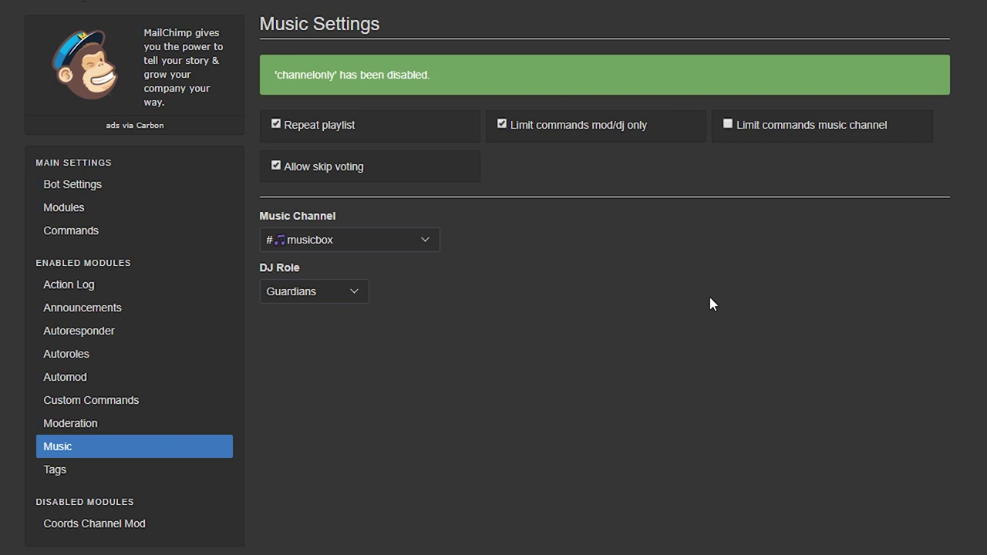
click(502, 124)
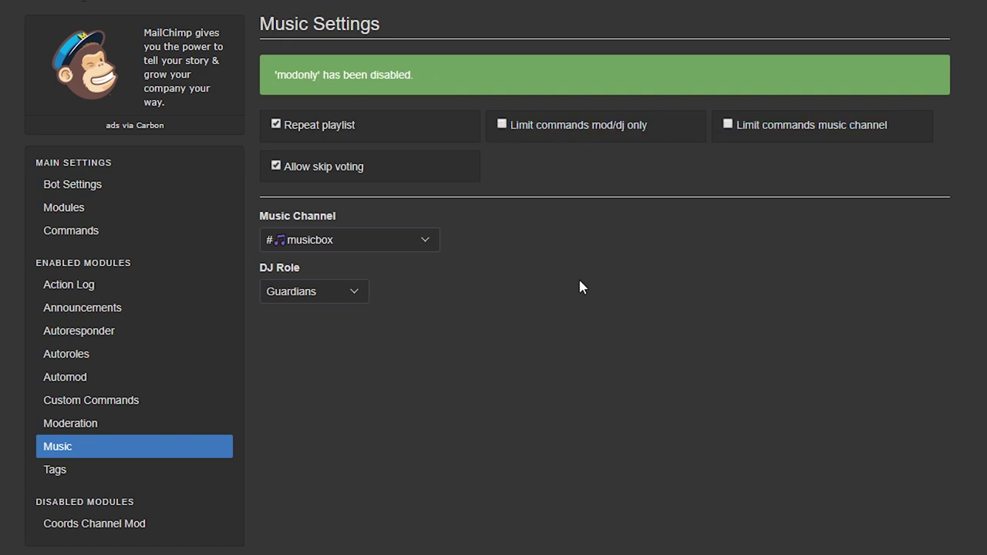
click(728, 124)
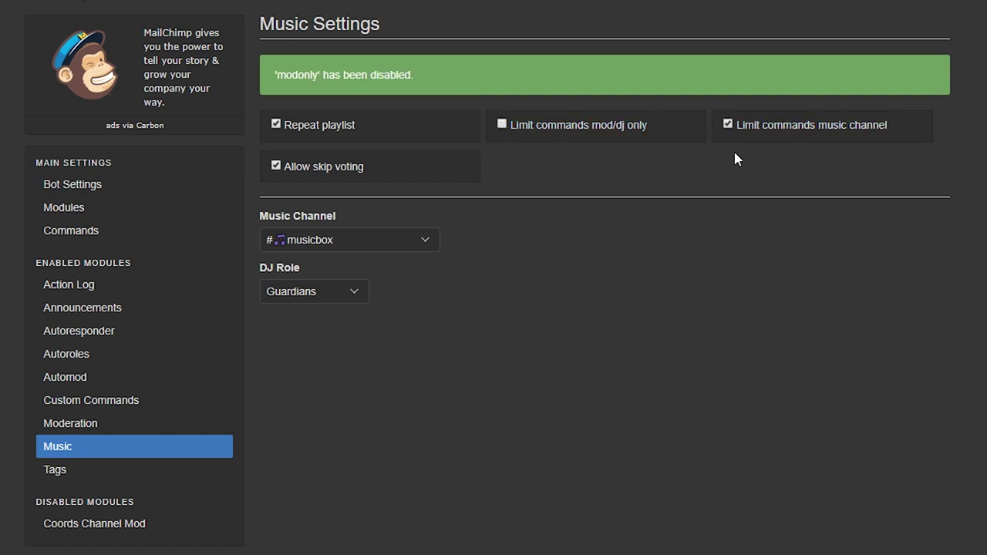
click(502, 125)
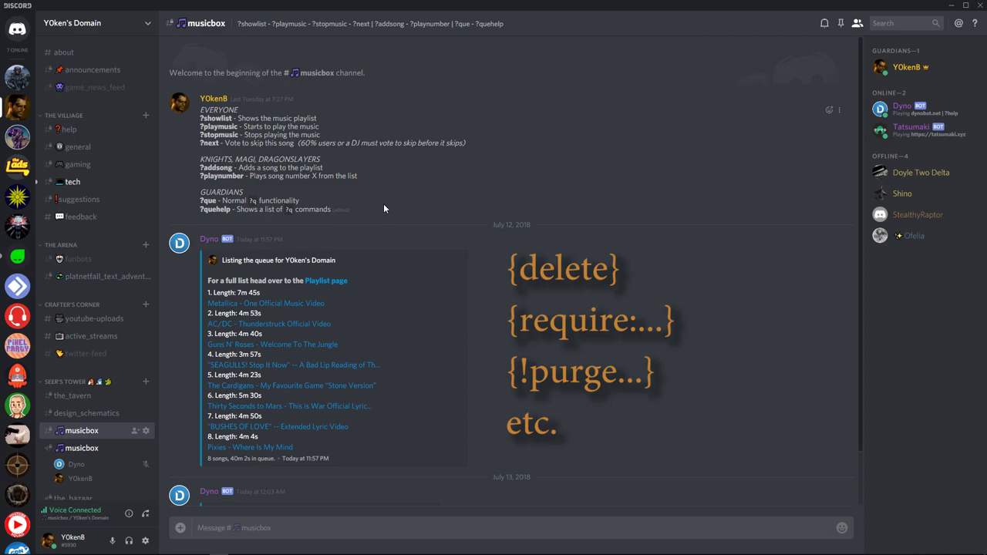
Switch to Discord and view the pinned command list of the musicbox channel.
click(839, 24)
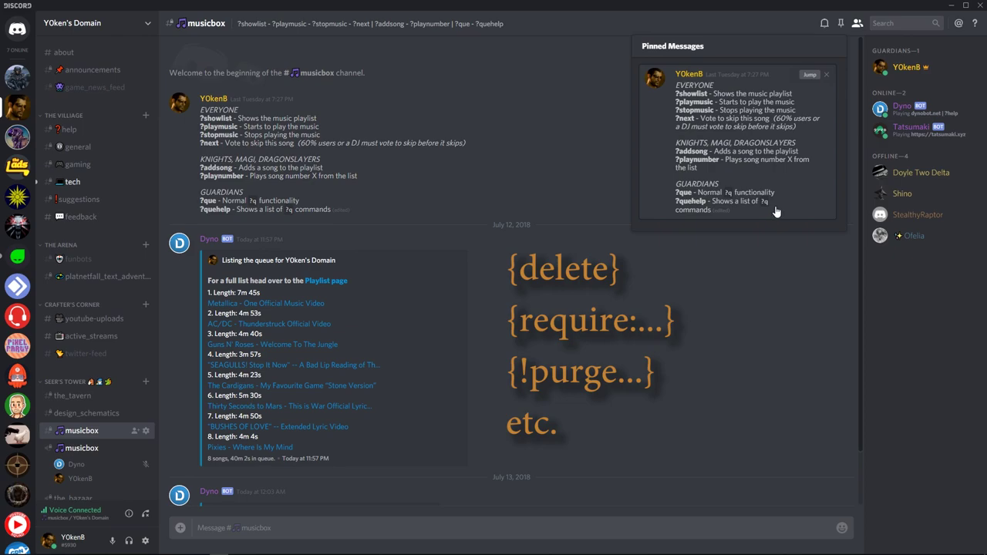
click(544, 188)
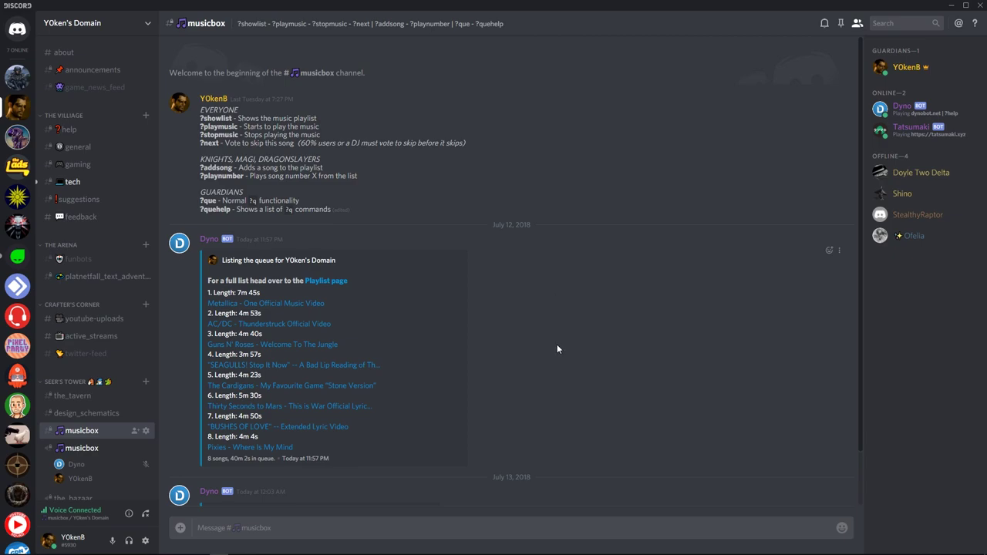
click(146, 430)
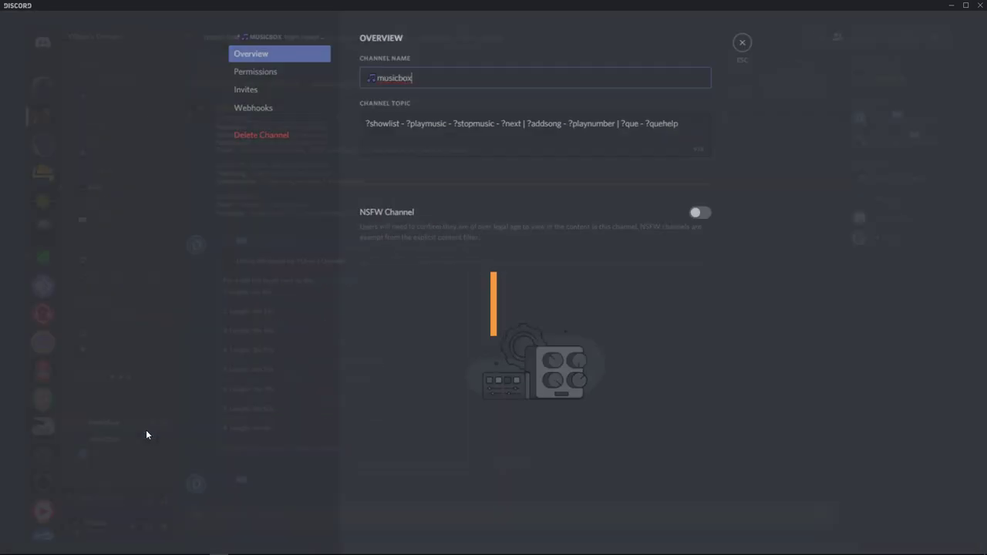
click(271, 81)
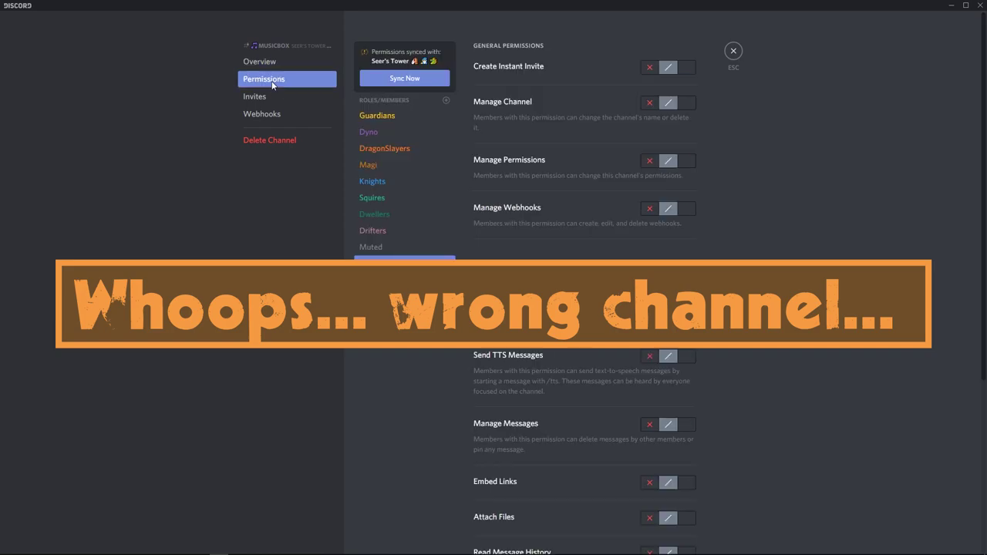
click(733, 51)
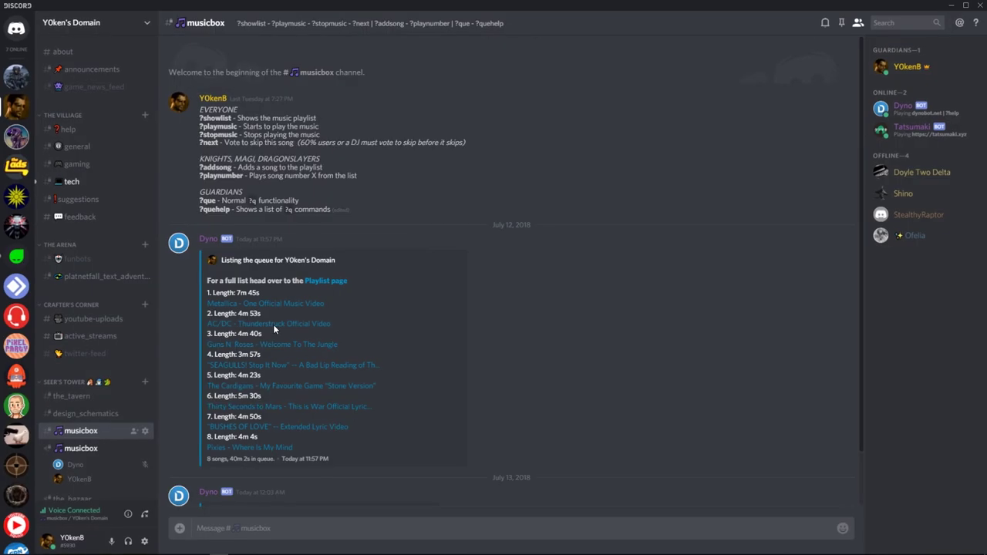
Review the musicbox voice channel's permissions for the Dwellers, Squires, Knights, Magi and DragonSlayers roles.
click(145, 448)
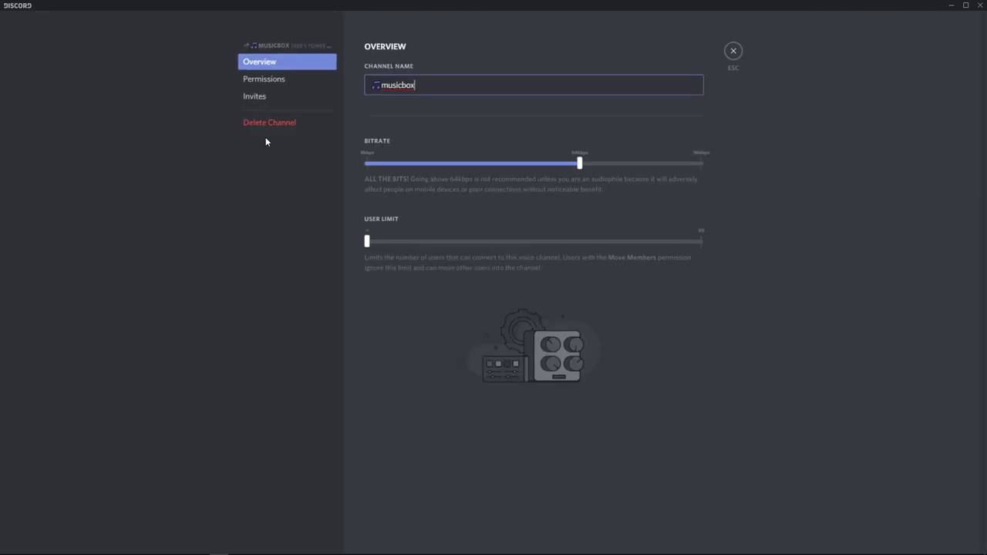
click(269, 81)
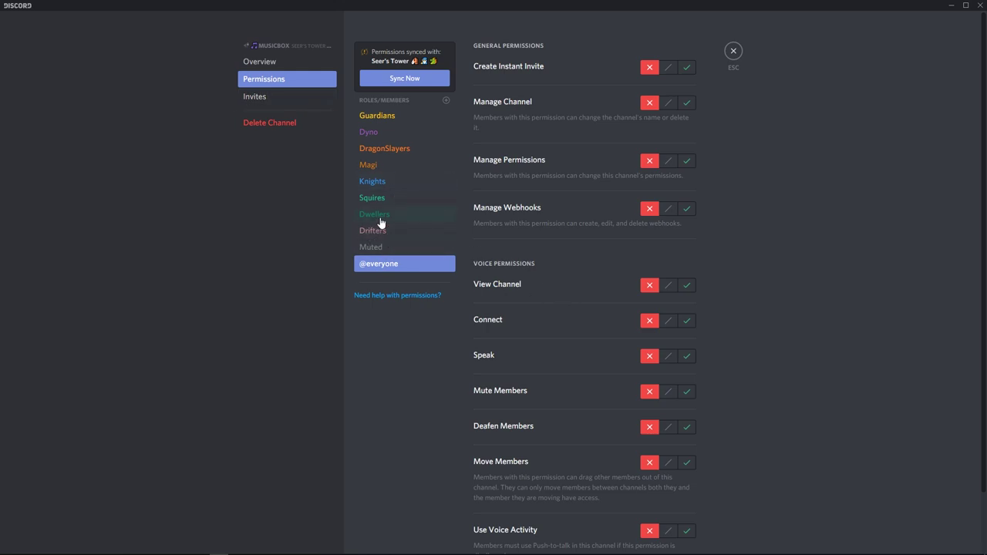
click(379, 215)
scroll(628, 316, down, 2)
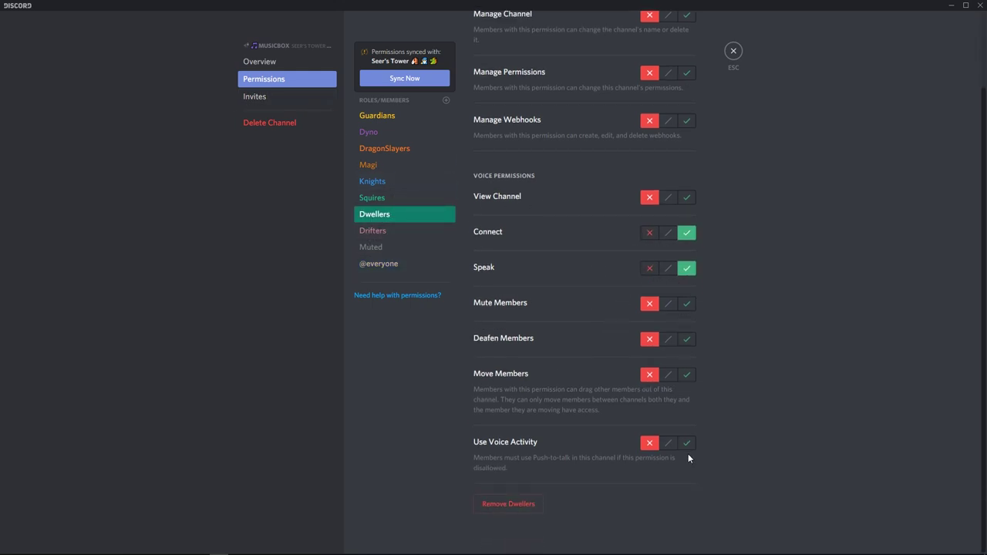
click(424, 183)
click(409, 197)
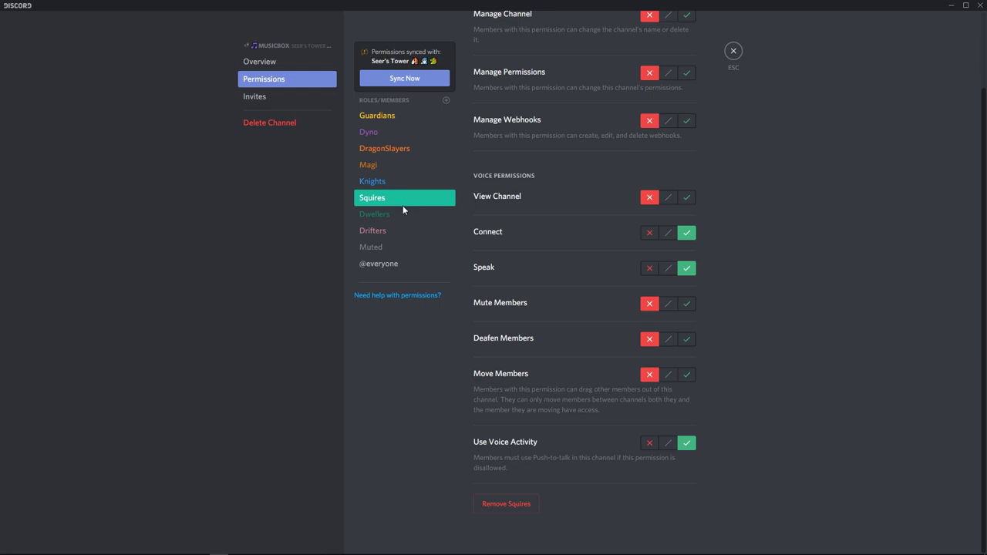
click(395, 212)
click(396, 182)
click(394, 164)
click(394, 150)
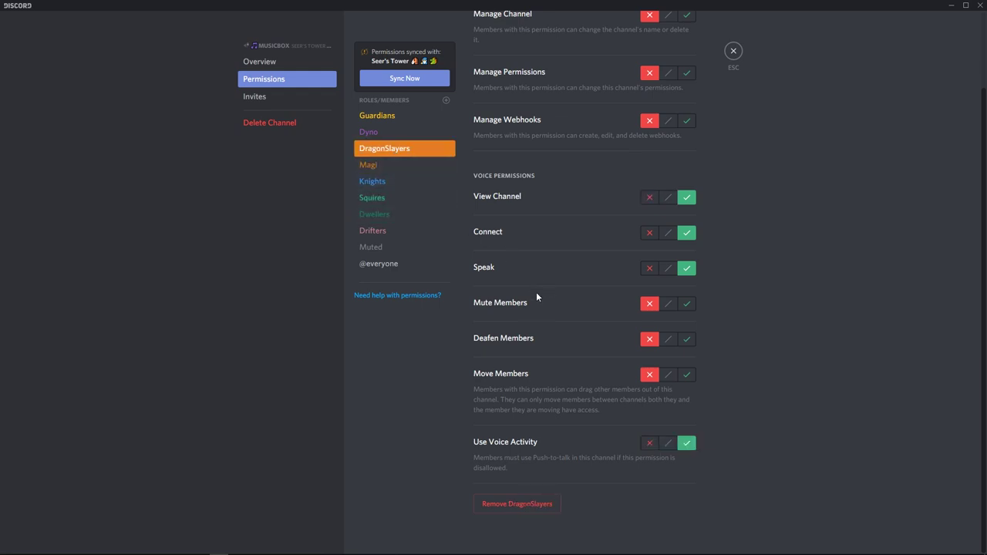
key(Escape)
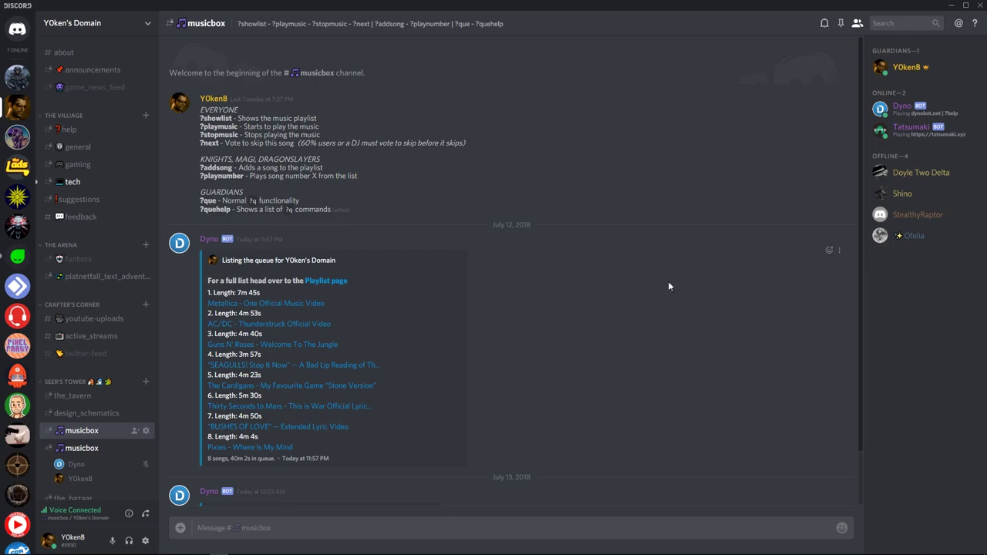
Switch to Dyno and disable the default music commands stop, play, queue, yt and skip.
key(alt+Tab)
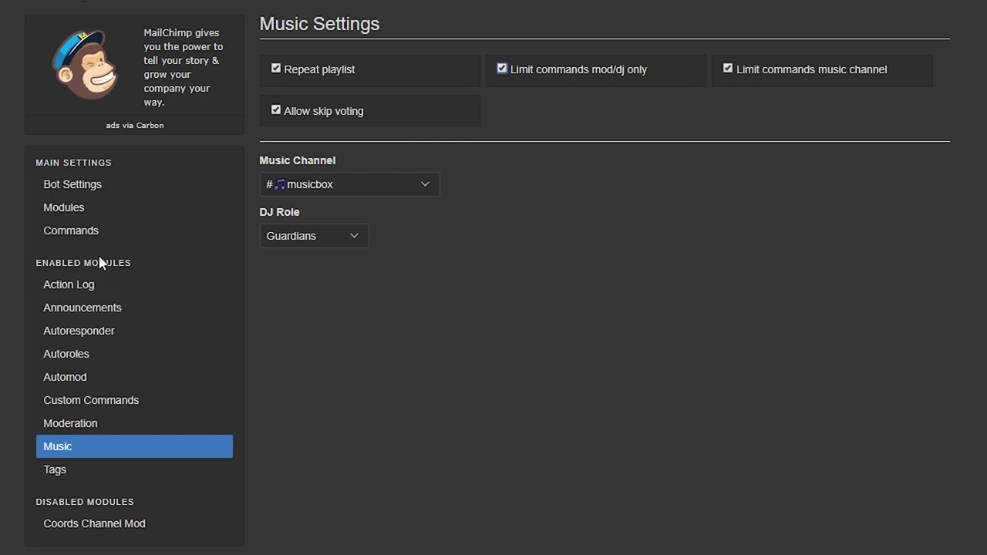
click(79, 243)
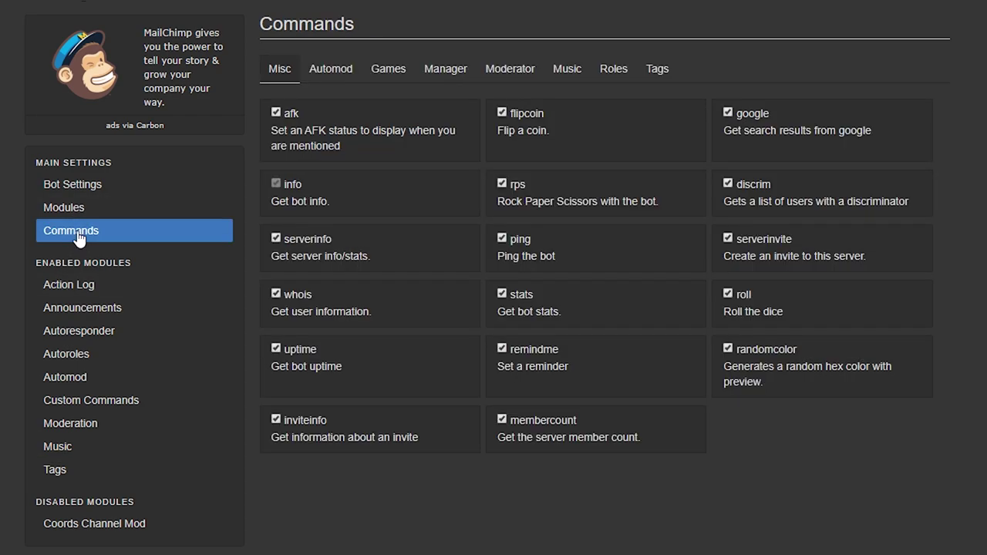
click(563, 69)
click(276, 113)
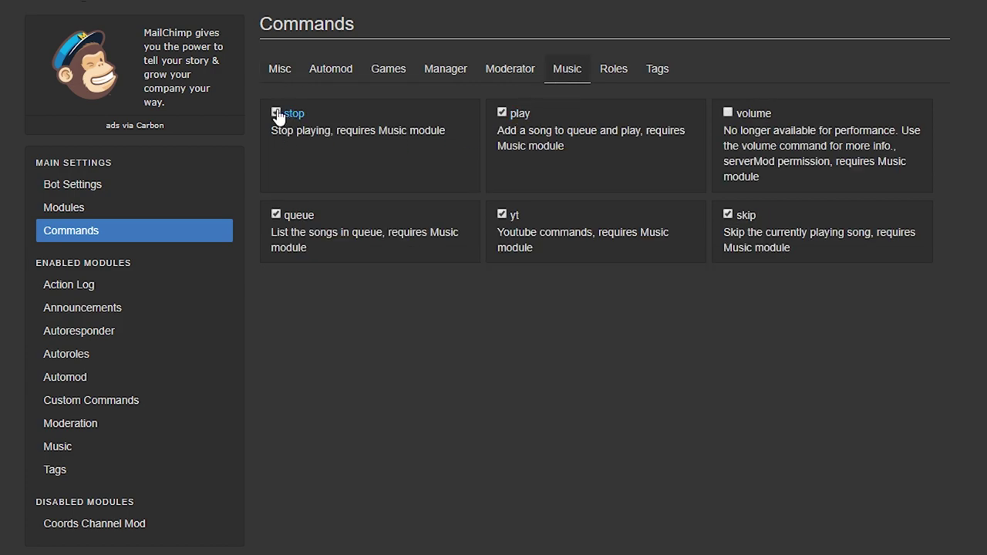
click(276, 215)
click(501, 168)
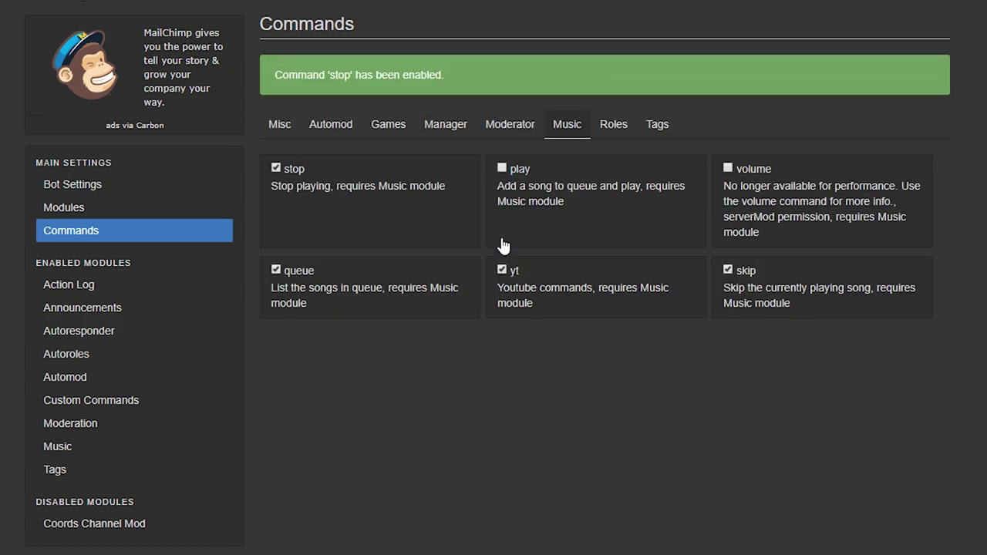
click(502, 269)
click(728, 270)
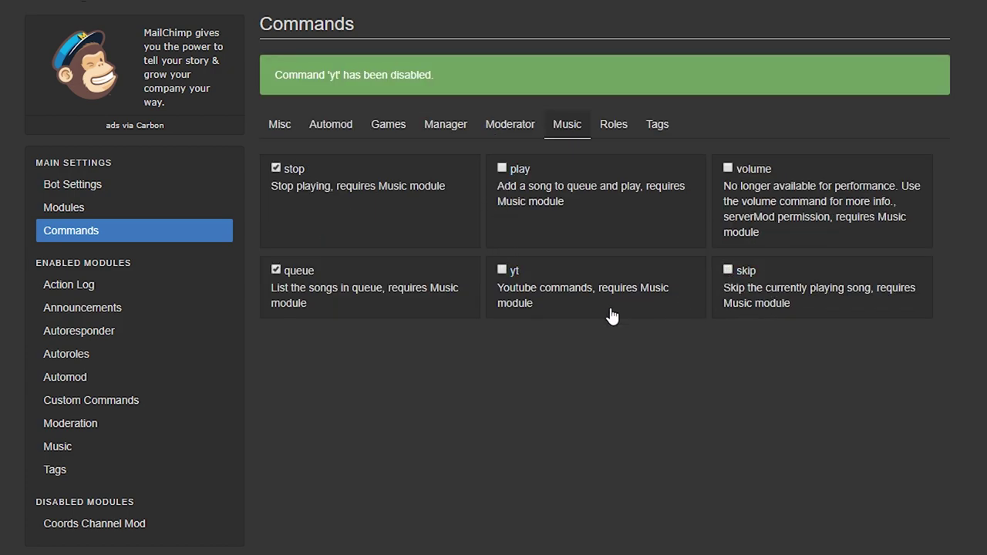
click(276, 270)
click(276, 168)
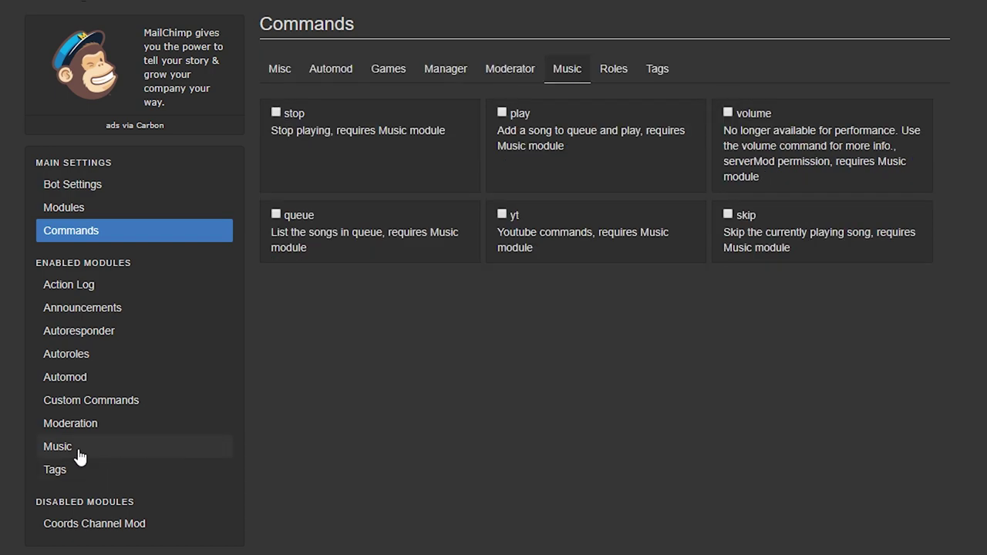
Turn off the mod/DJ-only command limit in Dyno's music settings.
click(80, 454)
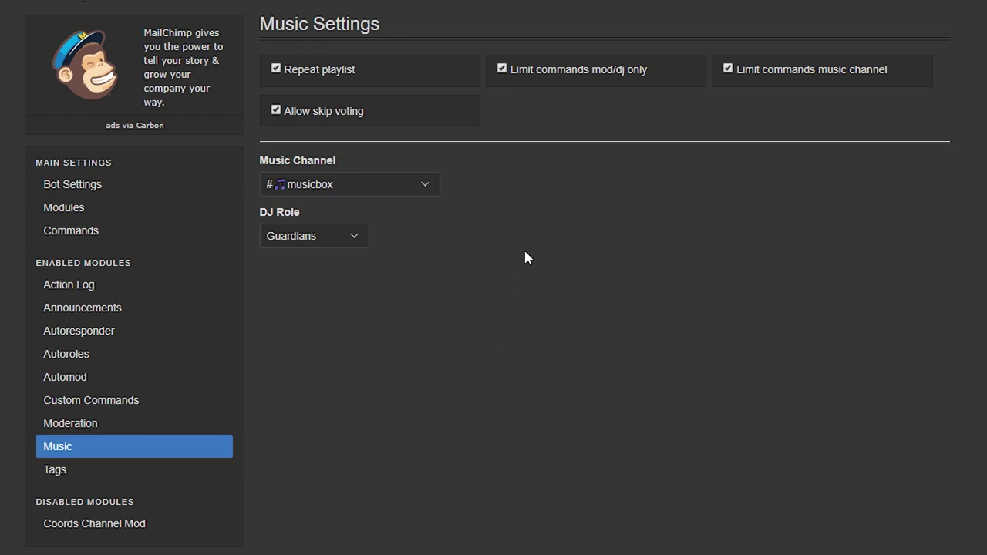
click(501, 69)
Open the list of existing custom commands and review the music commands from ?playmusic to ?quehelp.
click(125, 406)
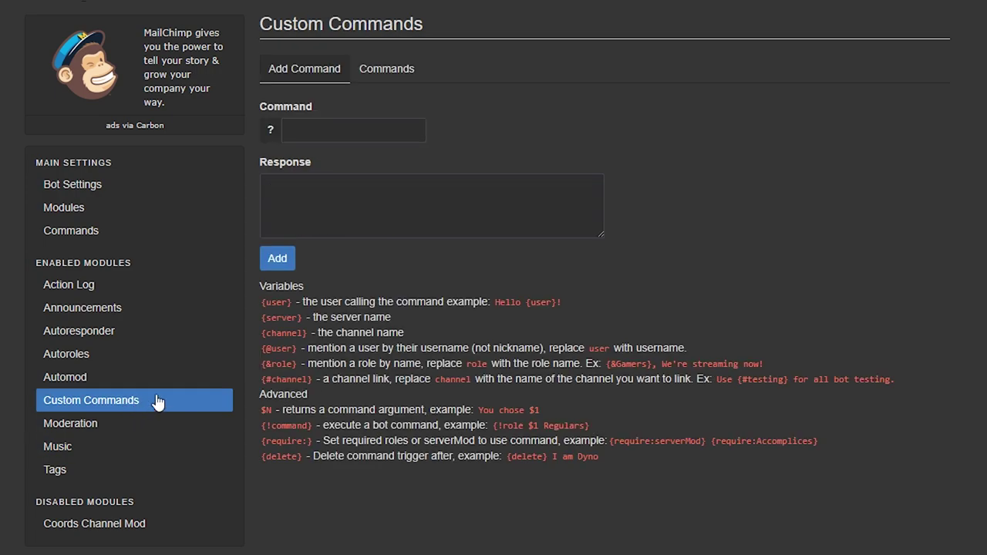
click(395, 71)
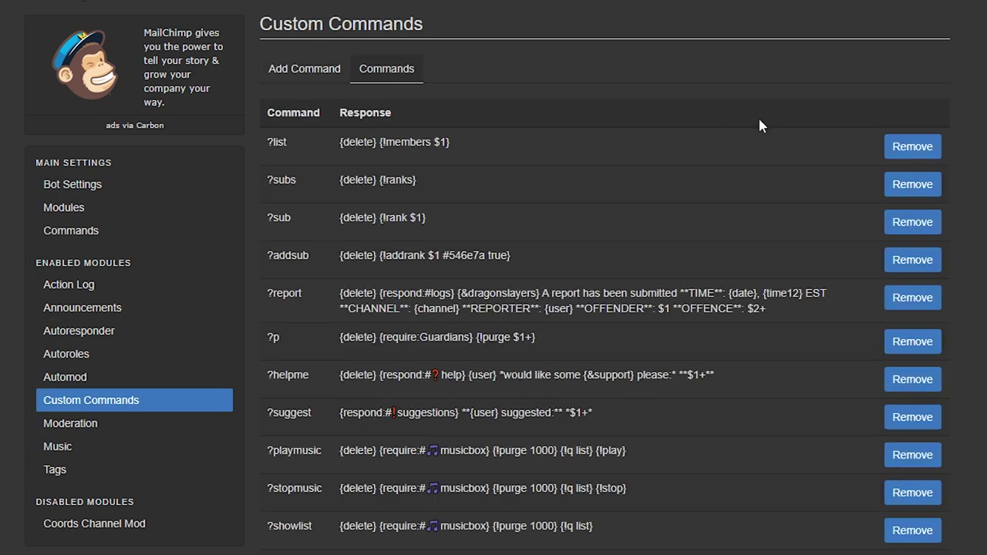
scroll(925, 139, down, 3)
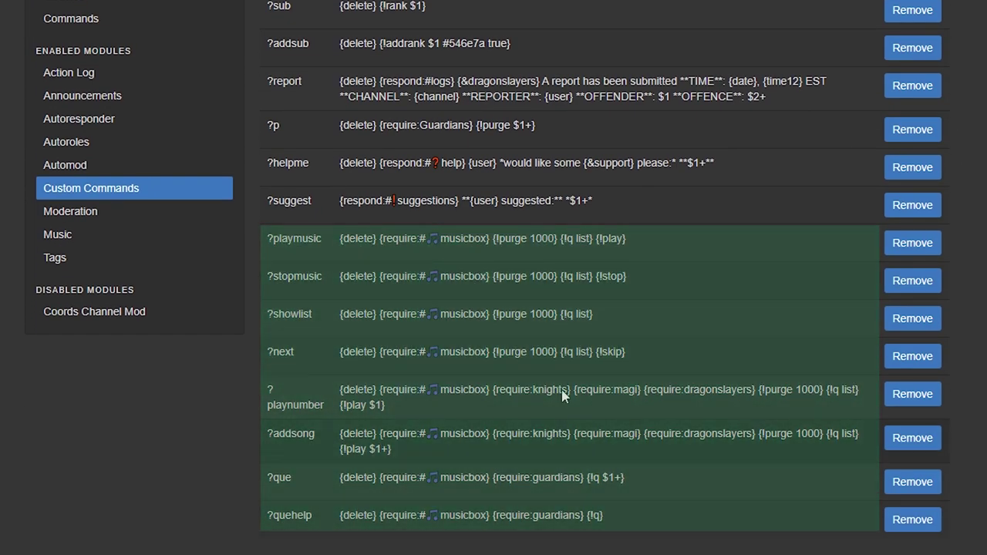
mouse_move(264, 238)
mouse_down()
mouse_move(302, 279)
mouse_move(637, 516)
mouse_move(620, 248)
mouse_move(265, 241)
mouse_up()
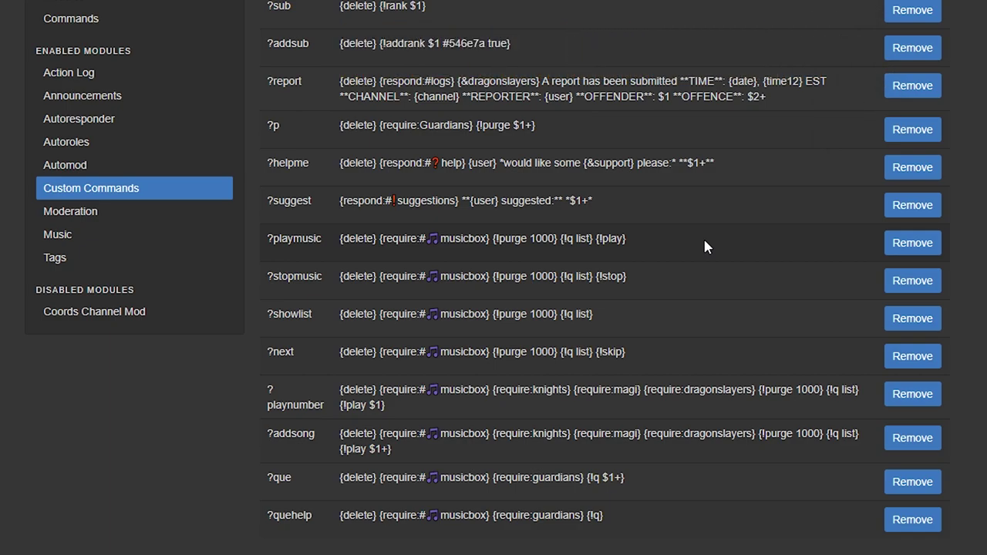
Examine the delete, require, purge, queue list and play parts of the ?playmusic response.
double_click(349, 239)
drag(379, 239, 491, 243)
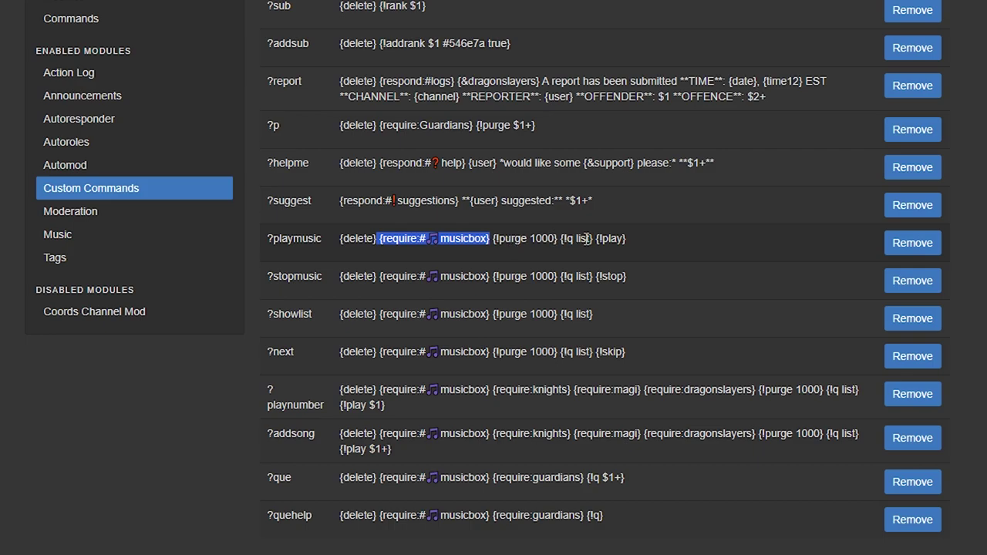
click(625, 239)
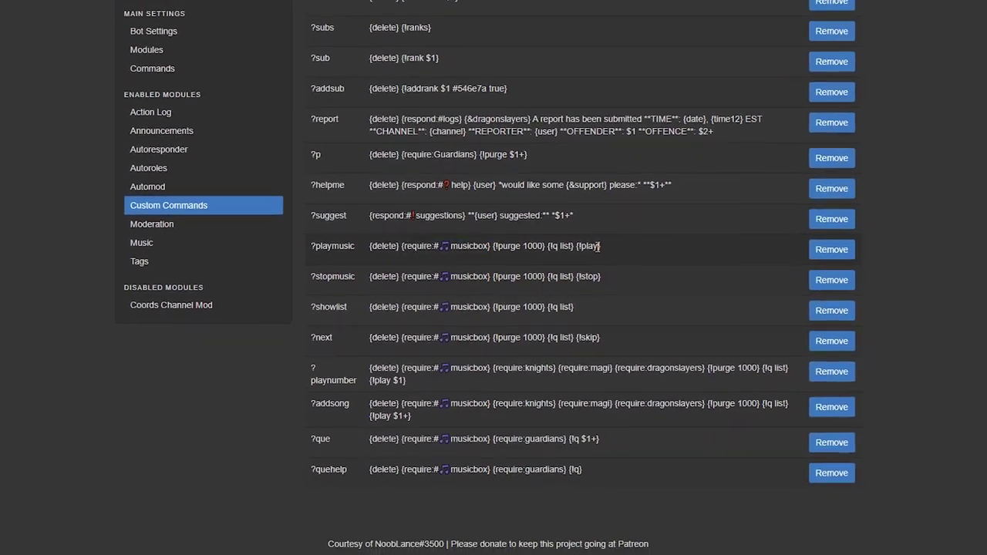
drag(599, 246, 579, 246)
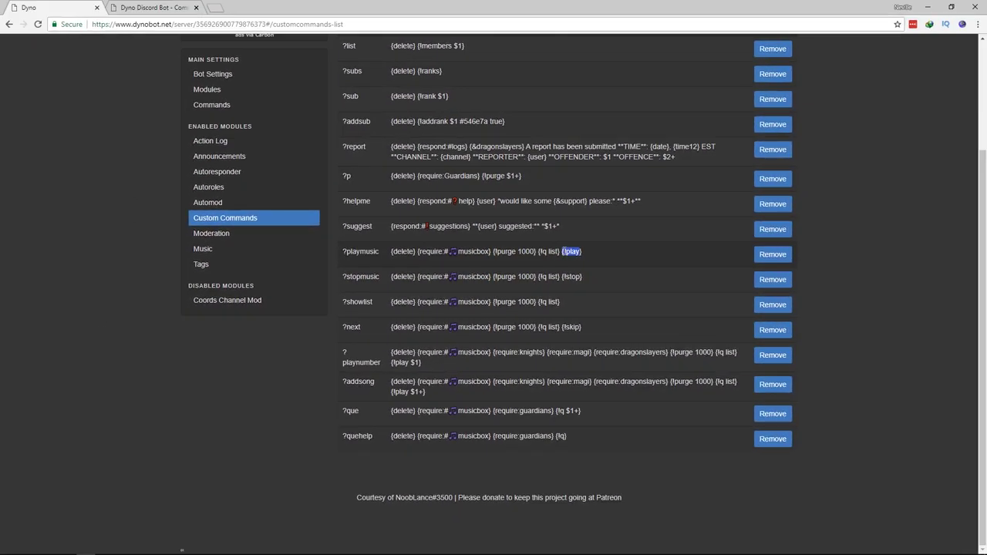
scroll(634, 266, up, 3)
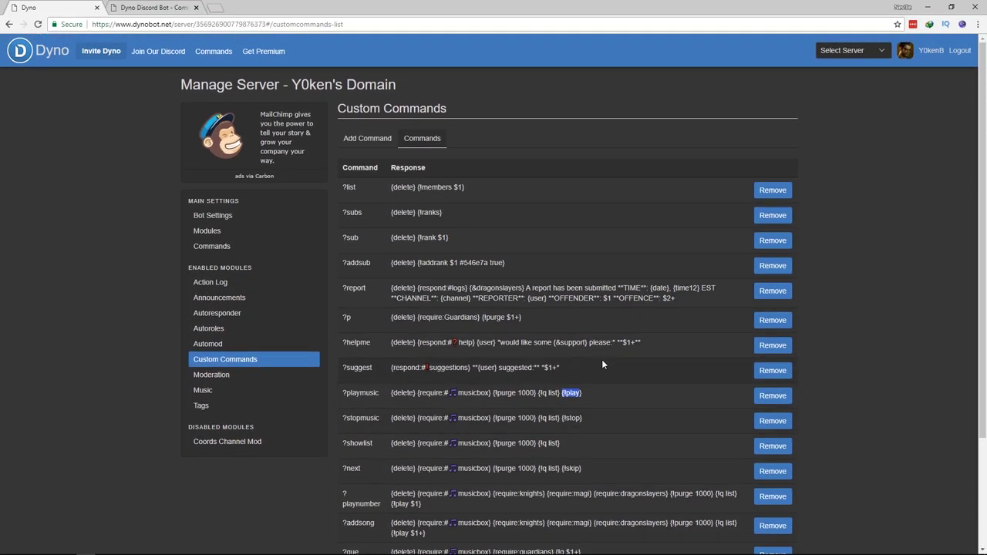
click(605, 392)
scroll(611, 405, down, 1)
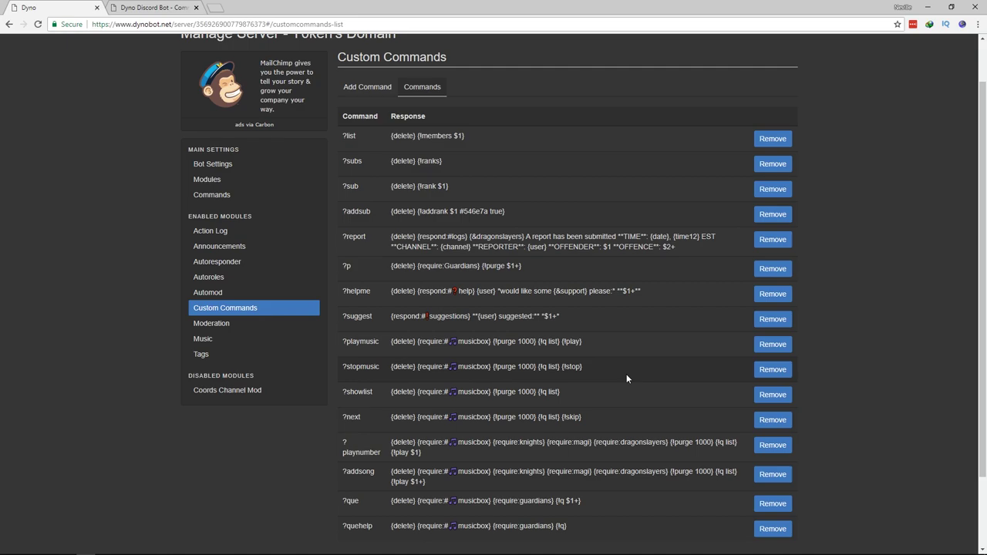
Switch to Discord and skip the current song by sending ?next in the musicbox channel.
key(ctrl+super+Left)
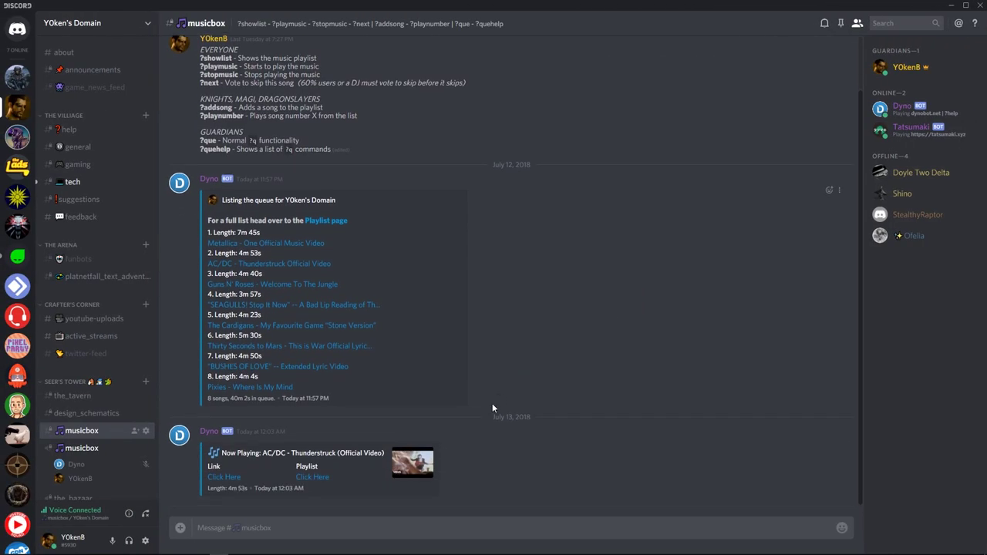
click(330, 529)
text(?next)
key(Return)
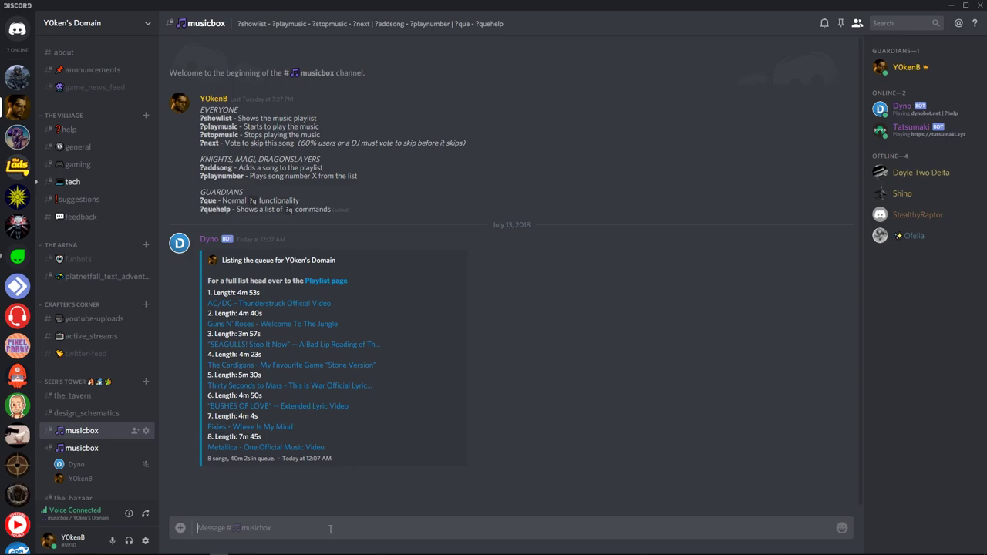
Start the music with ?playmusic and stop it with ?stopmusic.
text(?plau)
key(BackSpace)
text(ymusic)
key(Return)
text(?stopmusic)
key(Return)
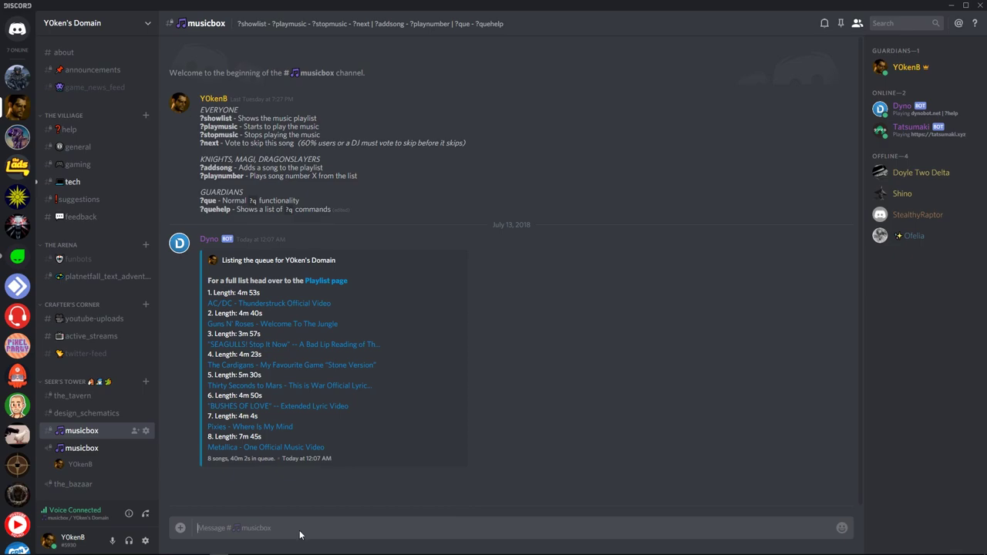
Switch to Dyno and examine the skip part of ?next and the role requirements and $1 argument of ?playnumber.
key(alt+Tab)
scroll(629, 416, down, 1)
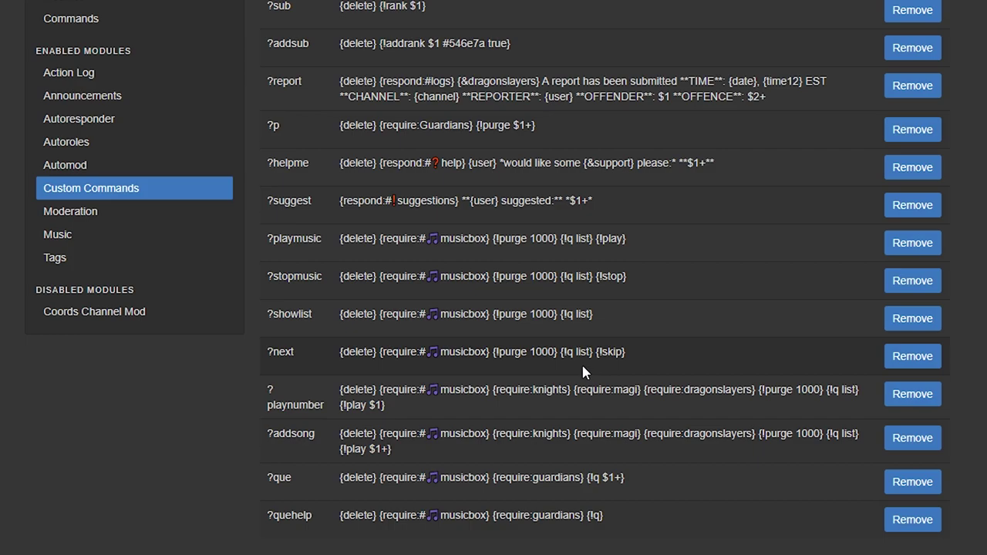
double_click(612, 353)
click(636, 374)
triple_click(337, 402)
click(402, 404)
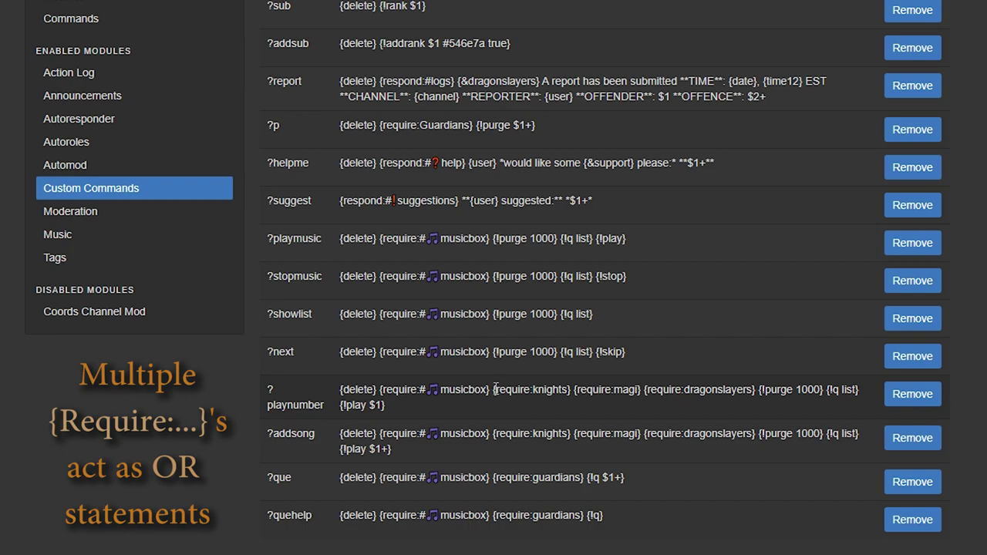
drag(492, 389, 761, 391)
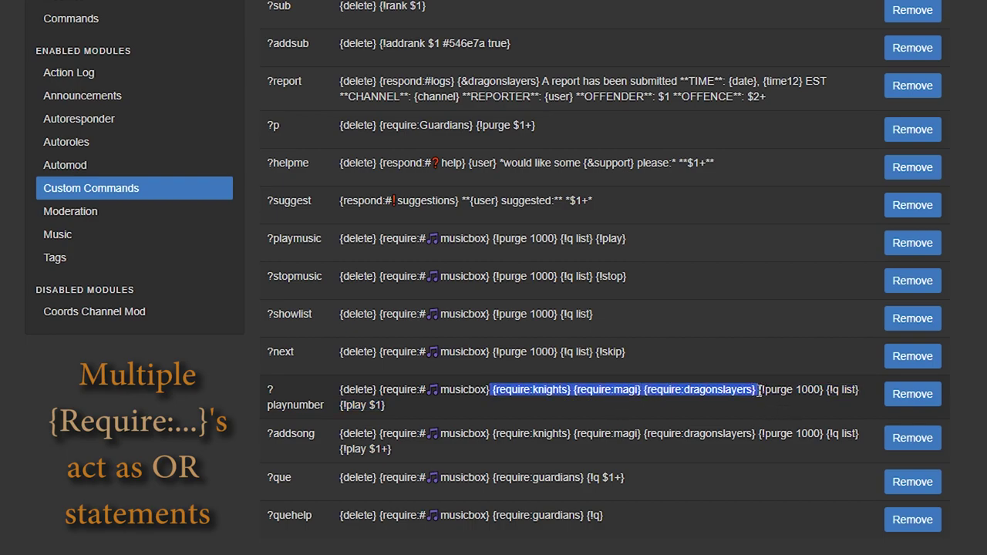
click(698, 411)
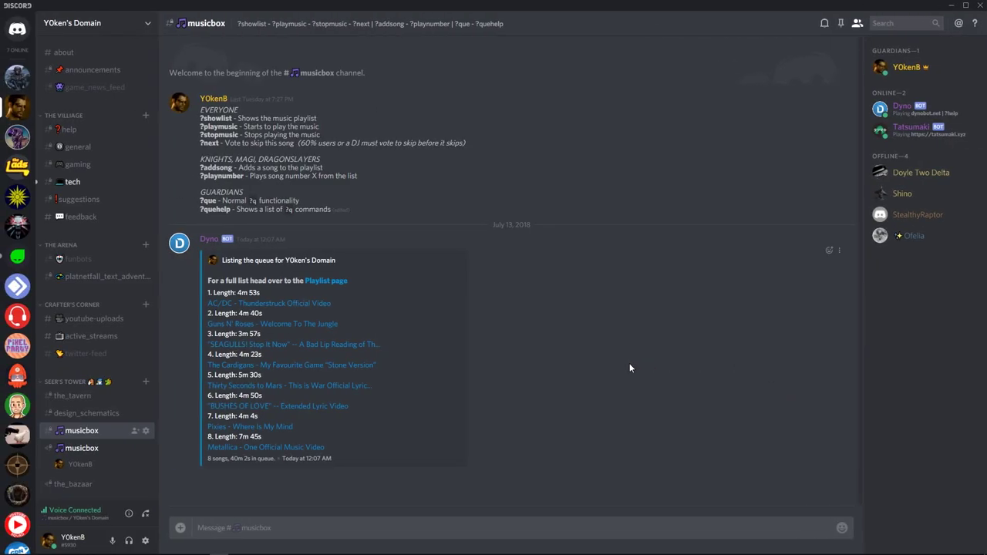
Play song 6 from the list by sending ?playnumber 6 in Discord's musicbox channel.
text(?playnumber 6)
key(Return)
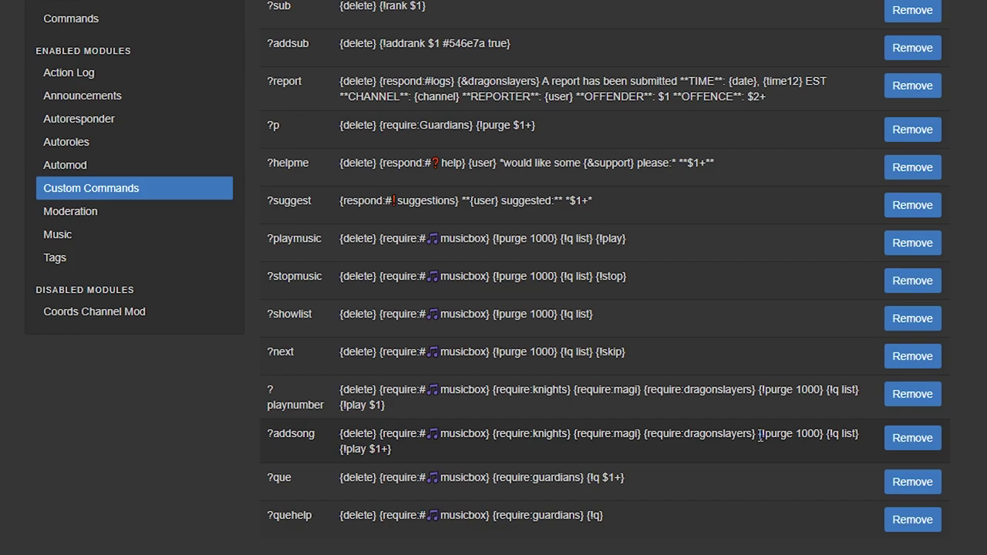
Check the $1+ argument of ?addsong in Dyno and send "?addsong enter sandman metallica" in Discord's musicbox channel.
double_click(398, 450)
key(ctrl+super+Left)
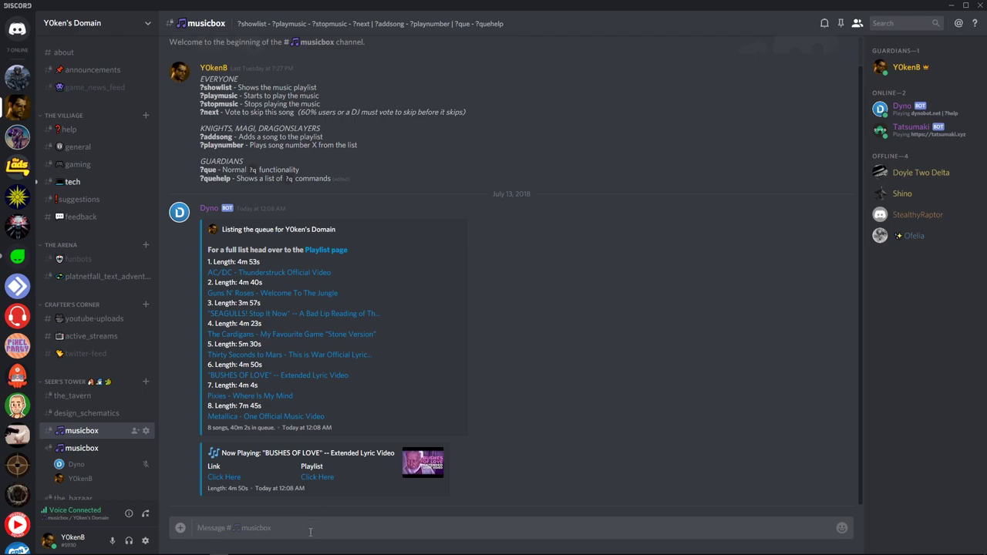
text(?addsong enter sandman metallica)
key(Return)
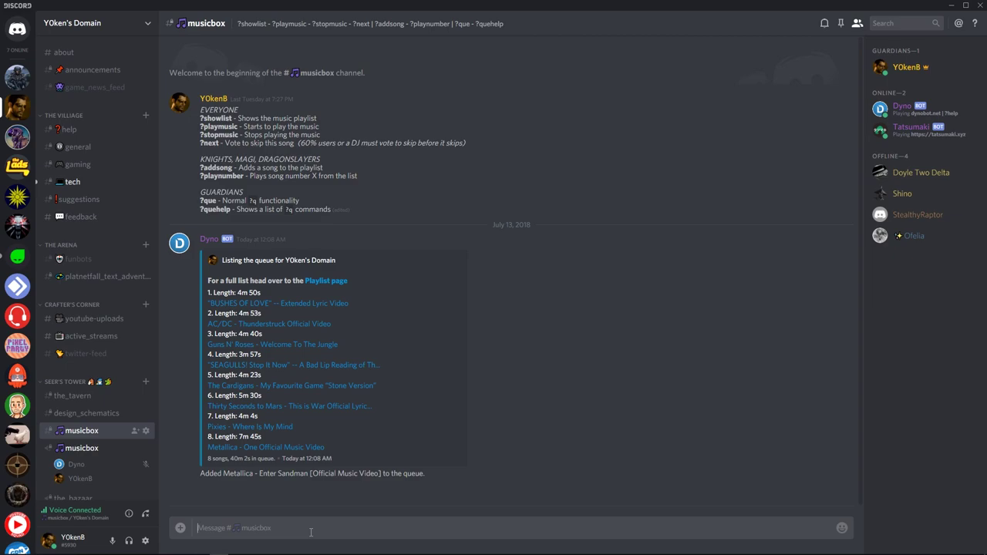
Switch to Dyno and examine the {!q $1+} and {!q} parts of the ?que and ?quehelp custom commands.
key(alt+Tab)
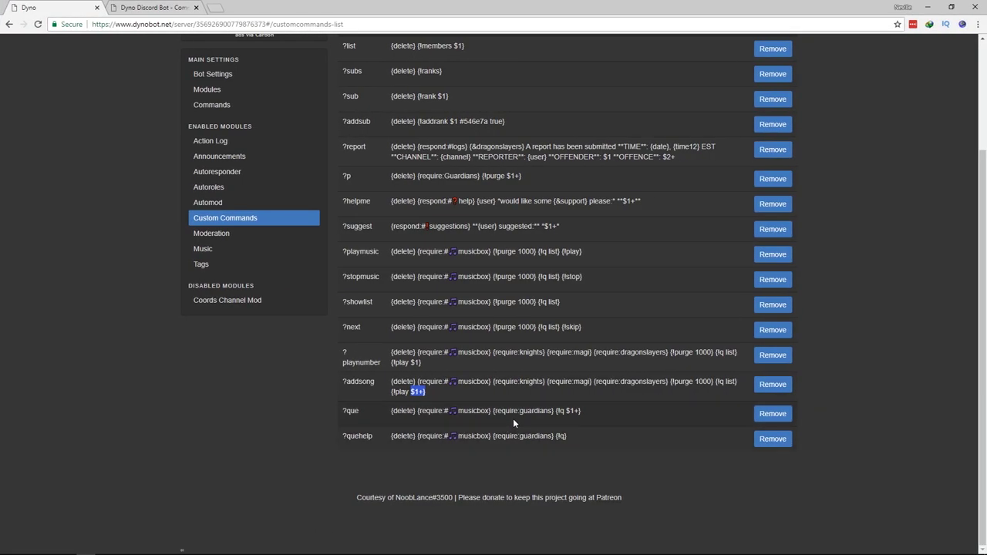
drag(558, 411, 578, 414)
key(alt+Tab)
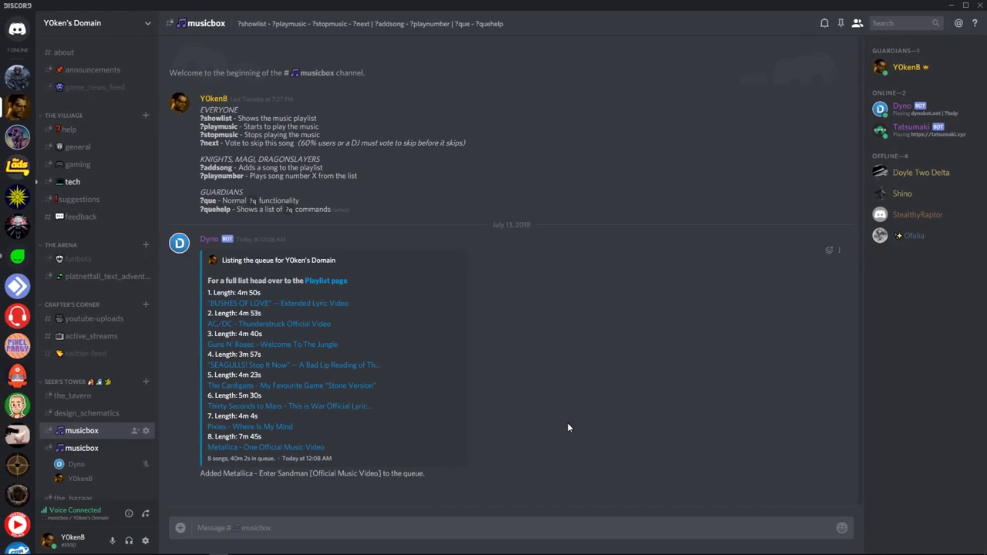
text(?que)
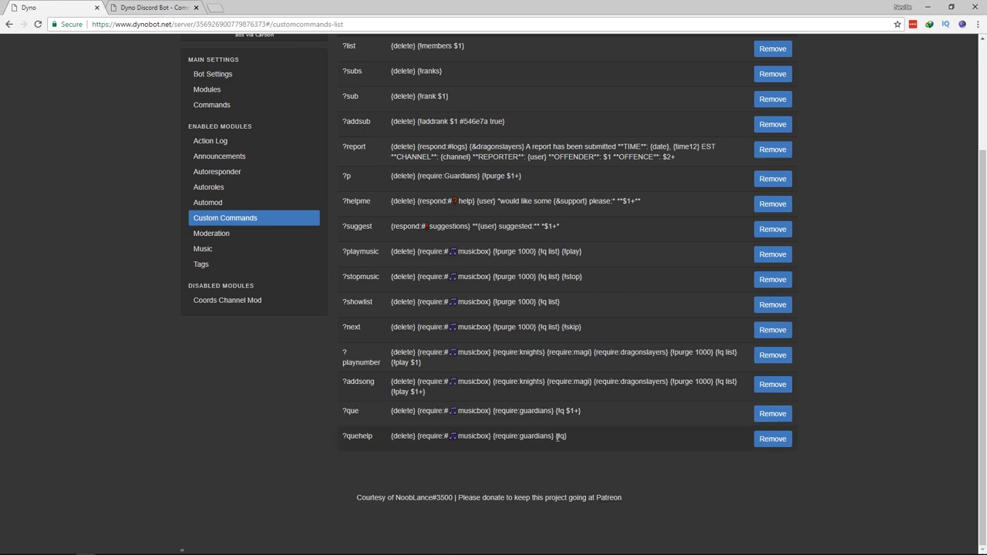
drag(555, 436, 566, 437)
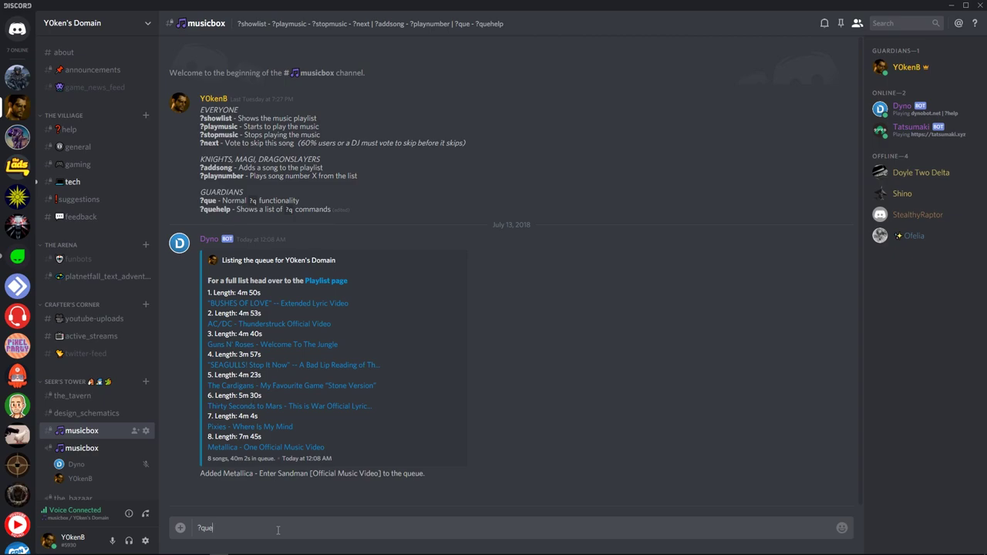
Replace the drafted ?que message in Discord's musicbox channel with ?q and send it.
key(BackSpace)
key(BackSpace)
key(BackSpace)
key(BackSpace)
text(?q)
key(Return)
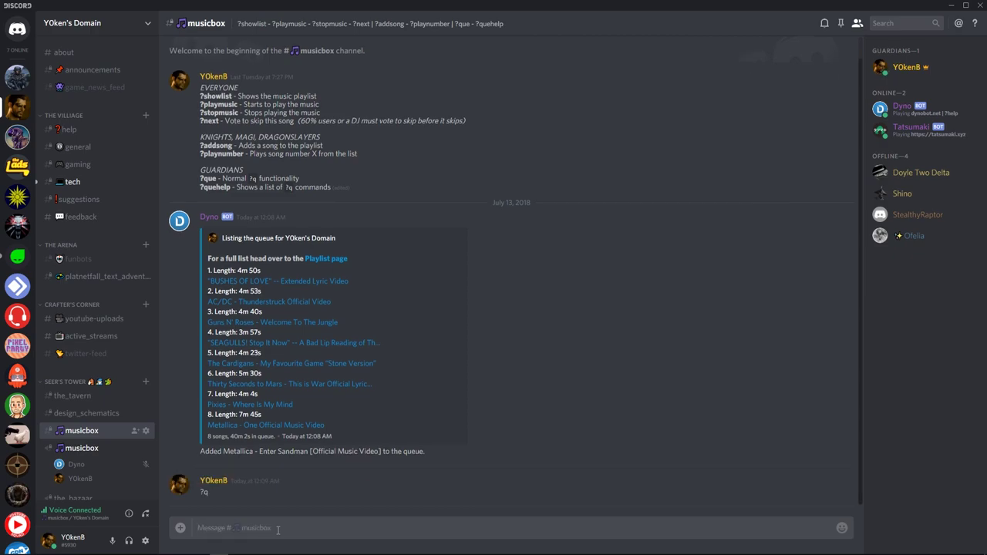
Send ?quehelp in the musicbox channel and examine the listed queue subcommands.
text(?quehelp)
key(Return)
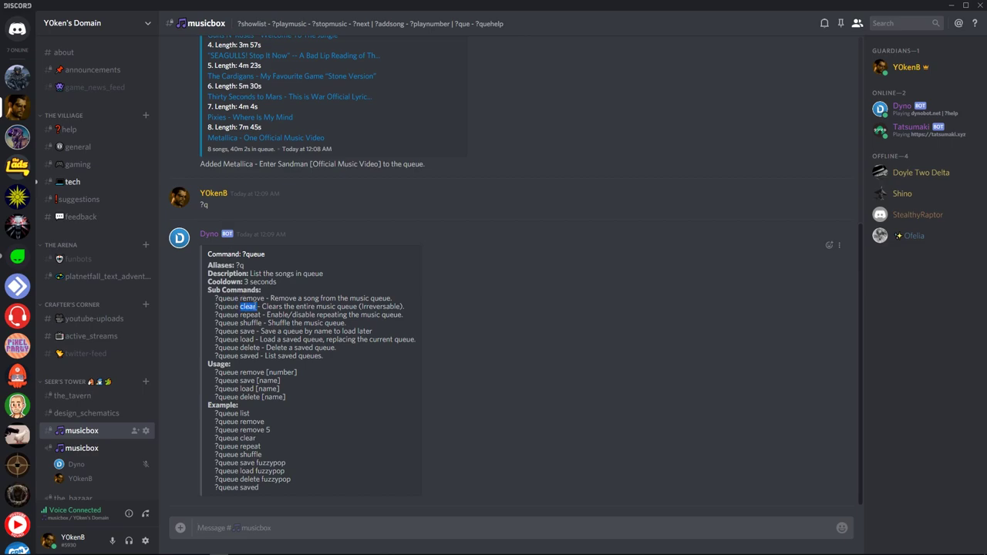
double_click(251, 298)
click(466, 445)
List the music queue with the ?que command.
text(?que)
key(Return)
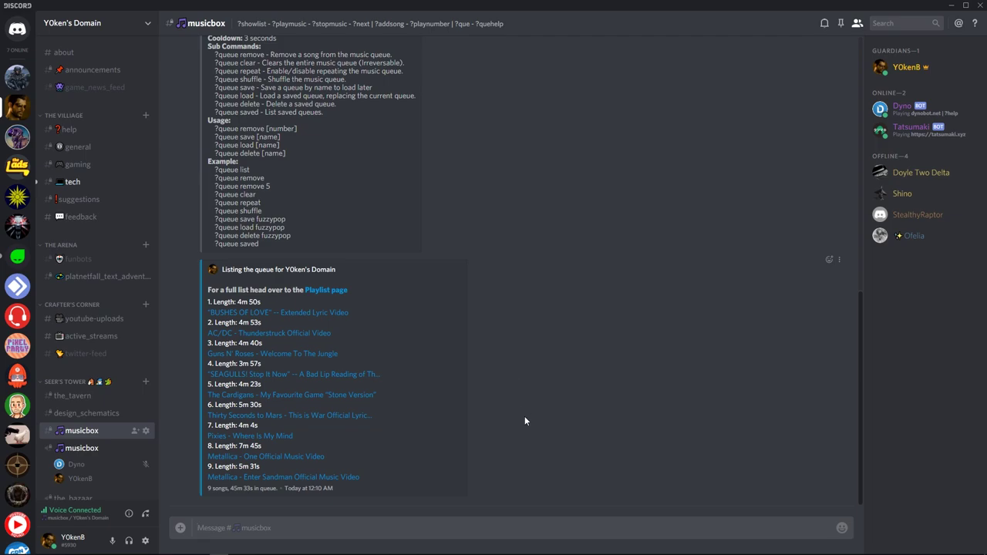
Purge the channel's messages and show the playlist by sending ?showlist.
text(?que)
key(BackSpace)
key(BackSpace)
key(BackSpace)
text(showlist)
key(Return)
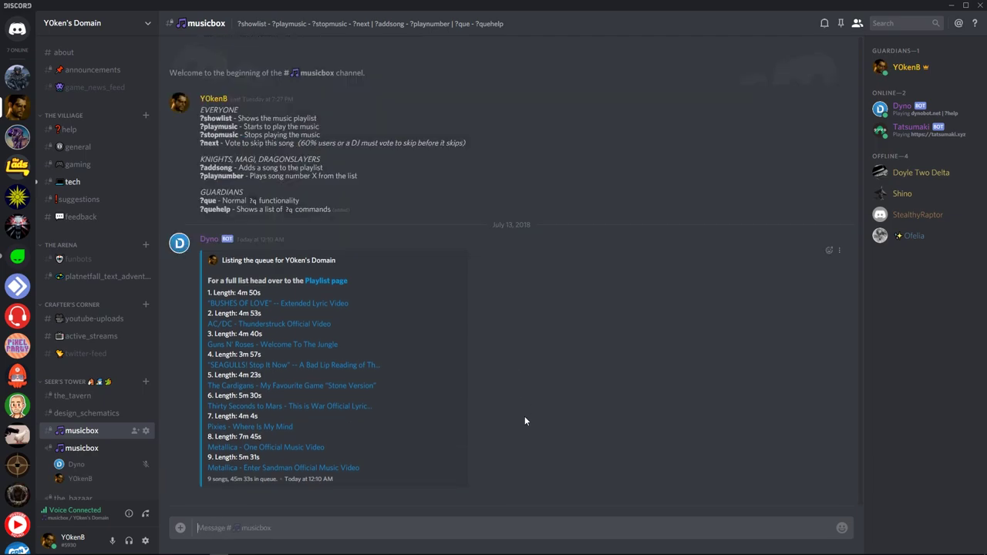